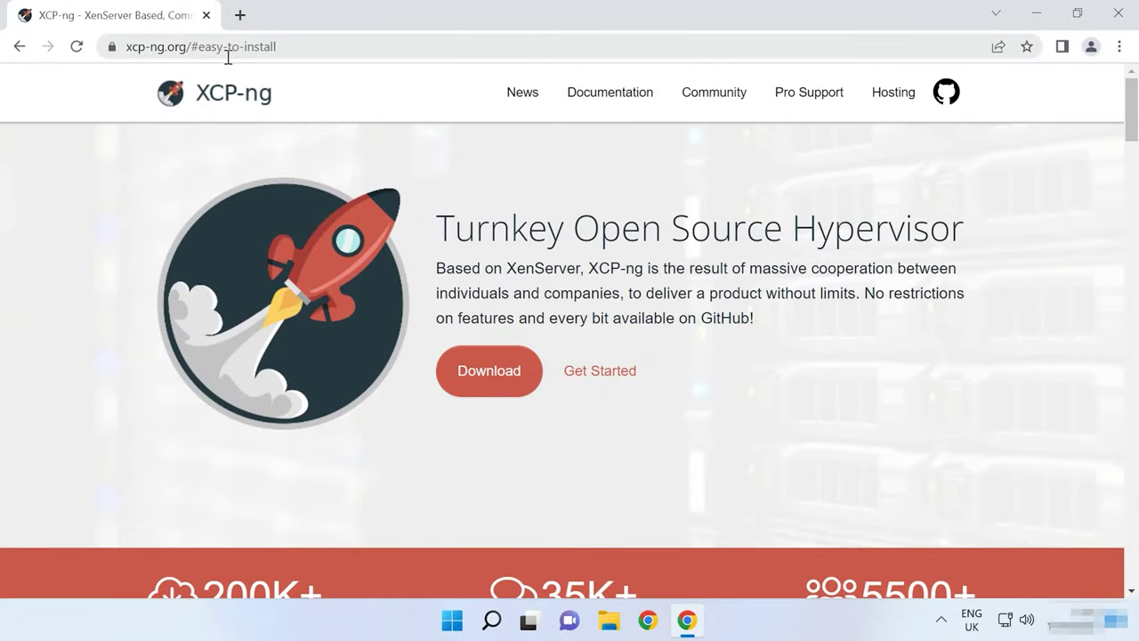
Download the latest XCP-ng 8.2 ISO (xcp-ng-8.2.1.iso) from the xcp-ng.org download section.
left_click(501, 389)
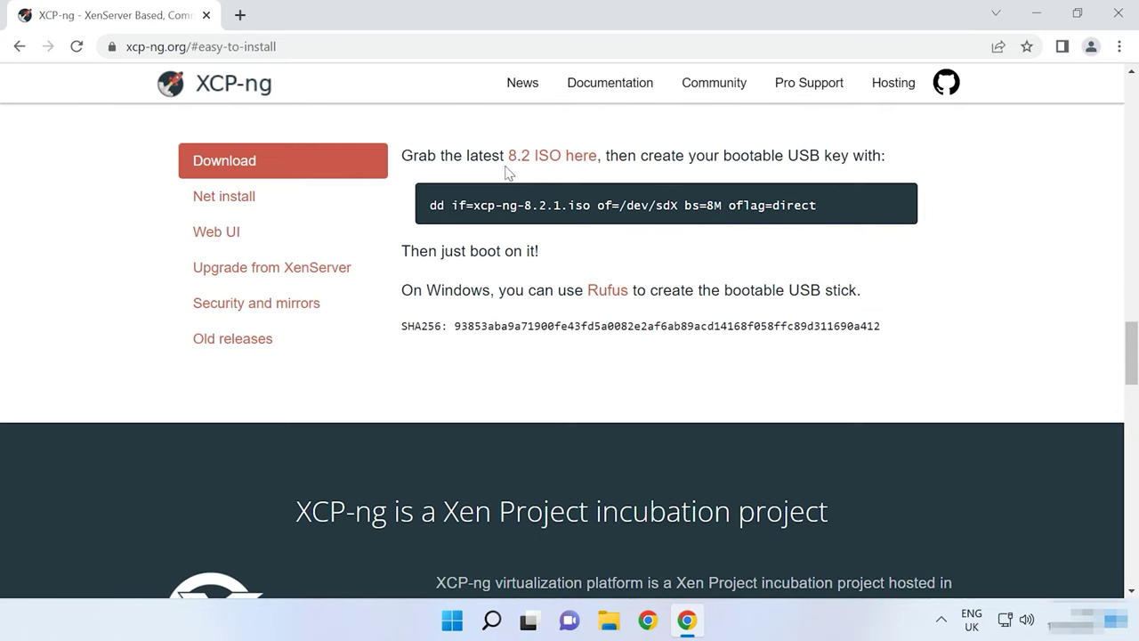
left_click(553, 162)
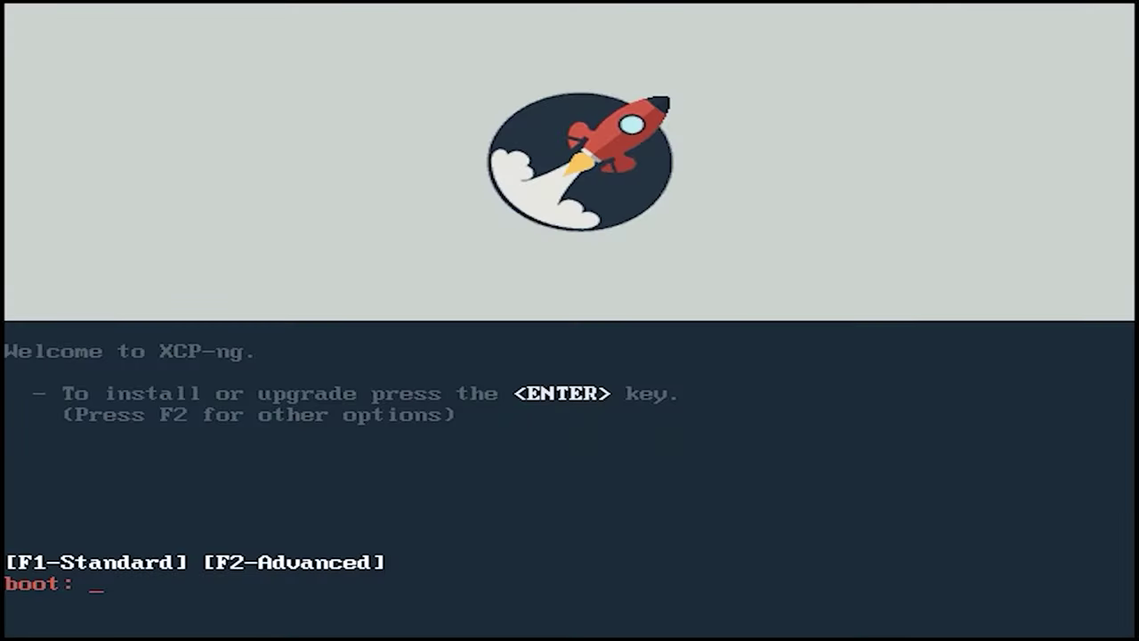
Boot the XCP-ng installer, keep the us keymap, and accept the licence agreement.
key("Return")
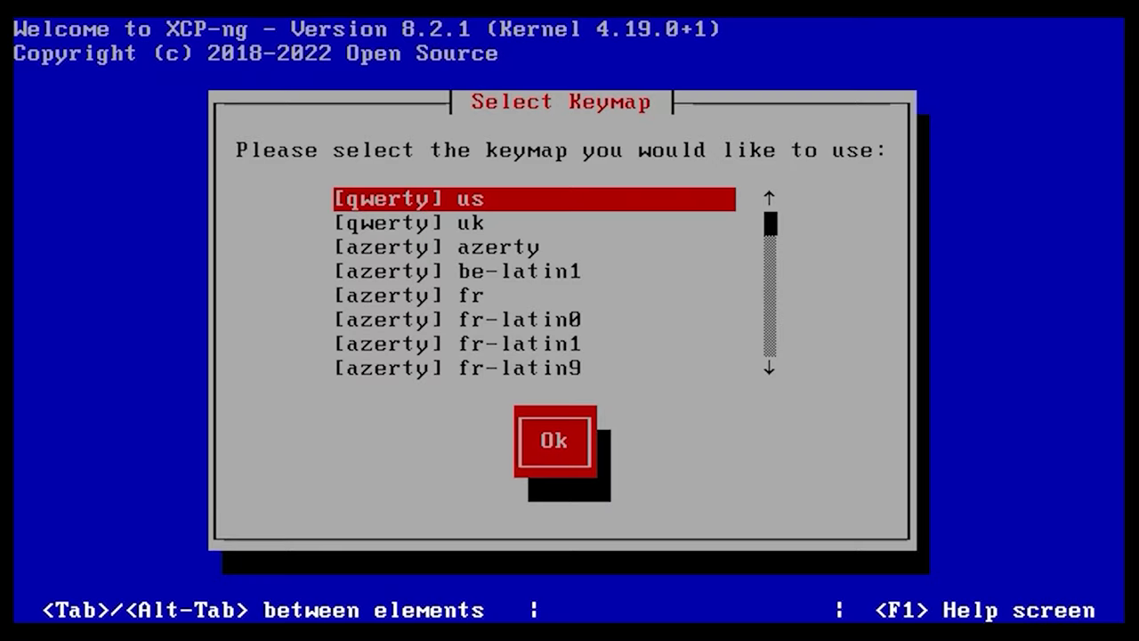
key("Return")
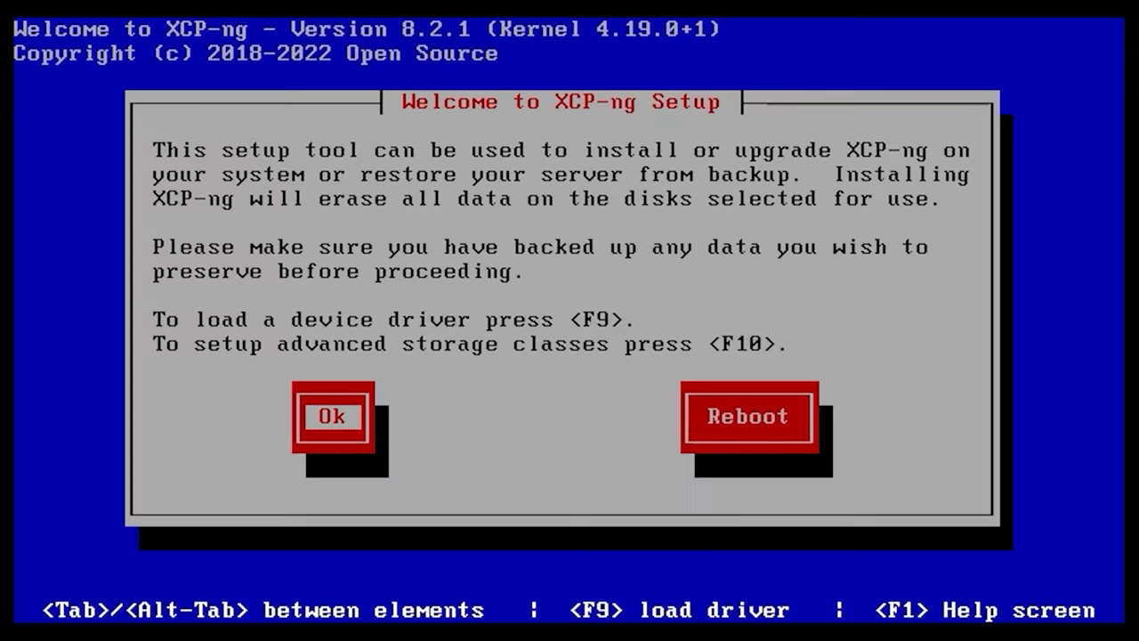
key("Return")
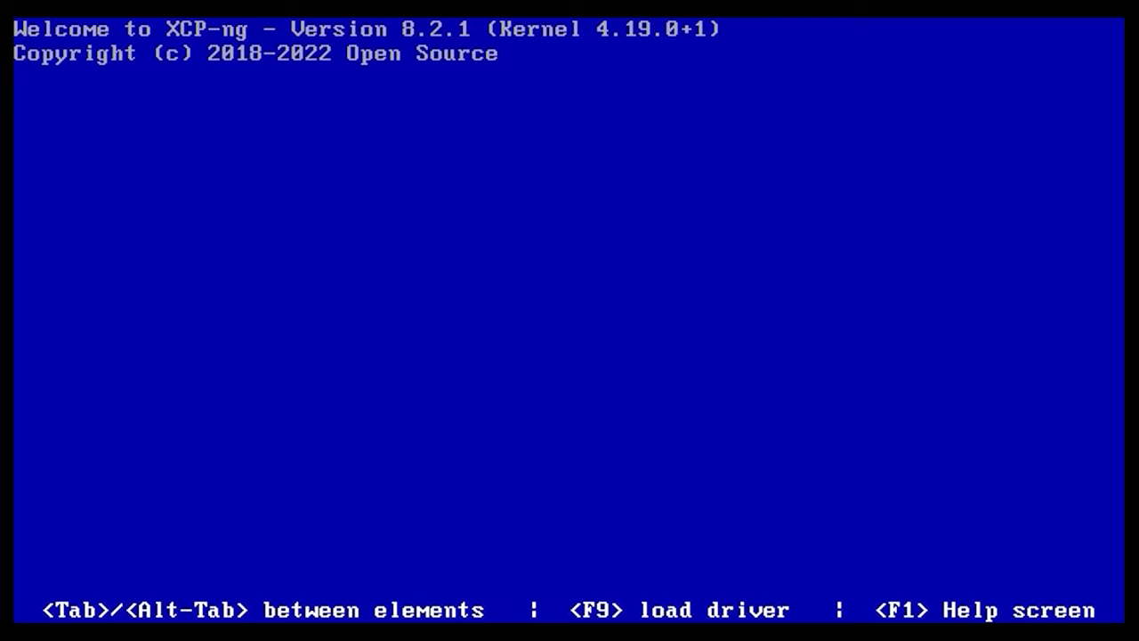
key("Tab")
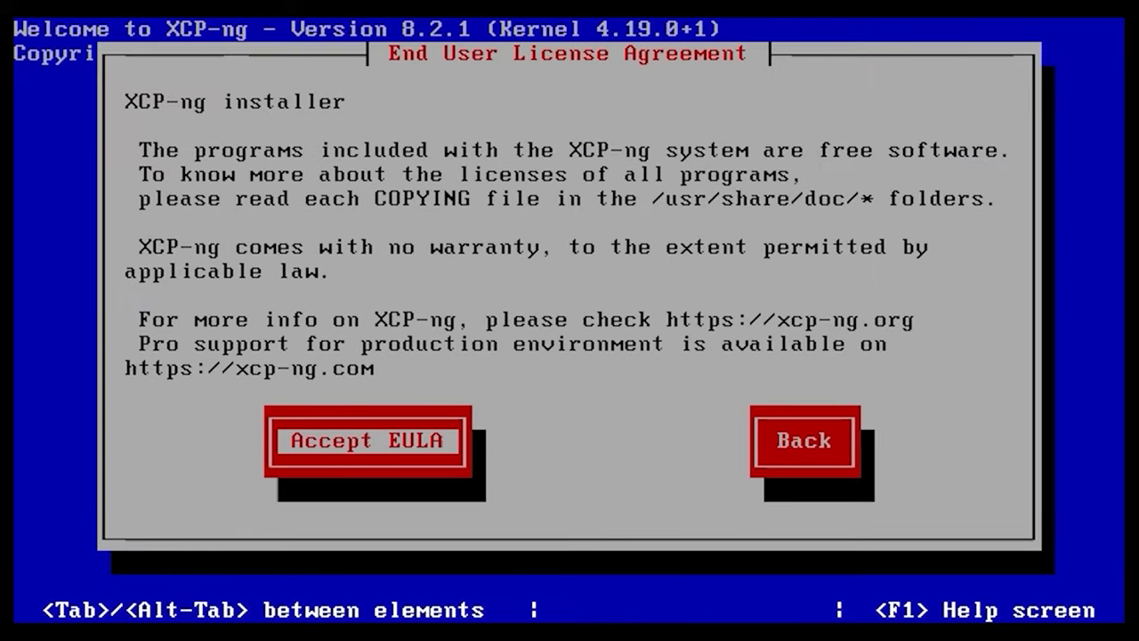
key("Return")
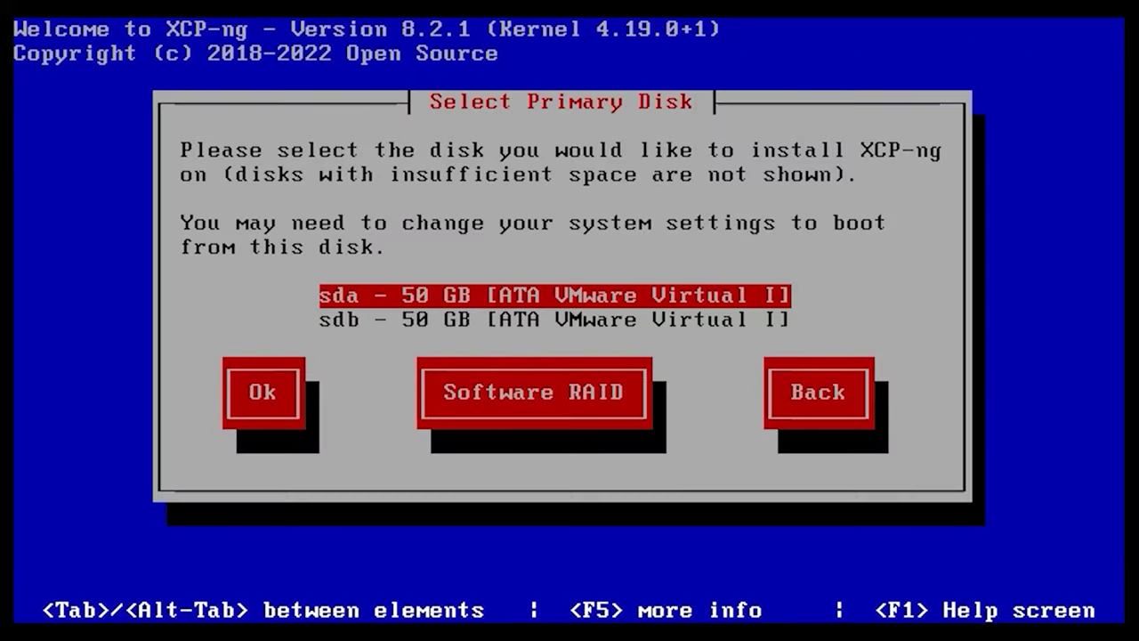
Create a software RAID 1 array from sda and sdb and use it for VM storage.
key("Down")
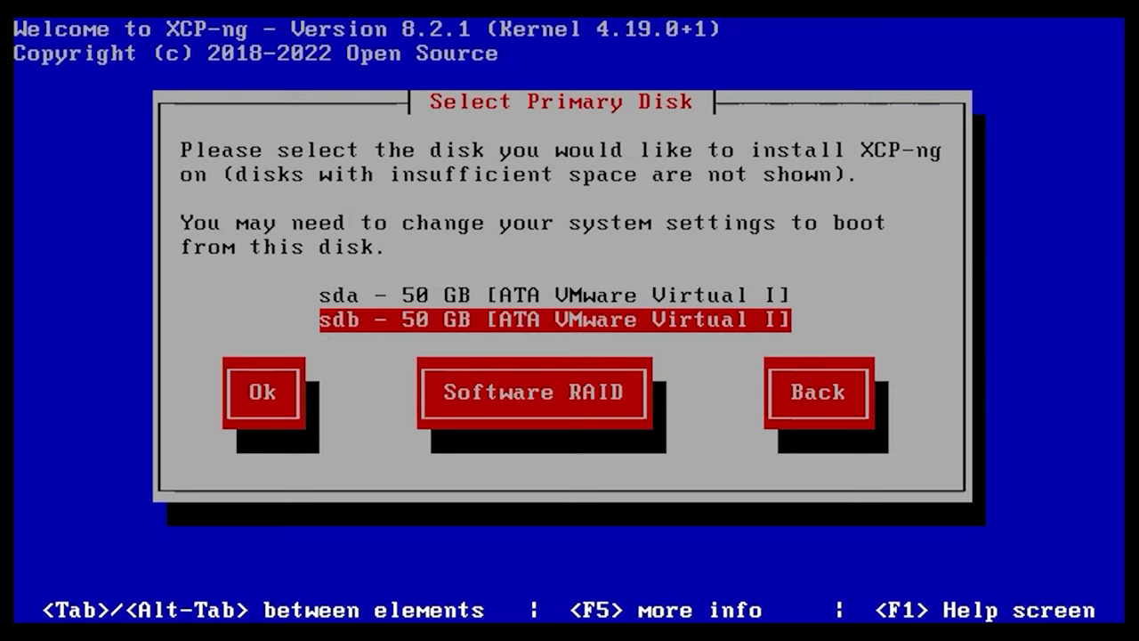
key("Tab")
key("Tab")
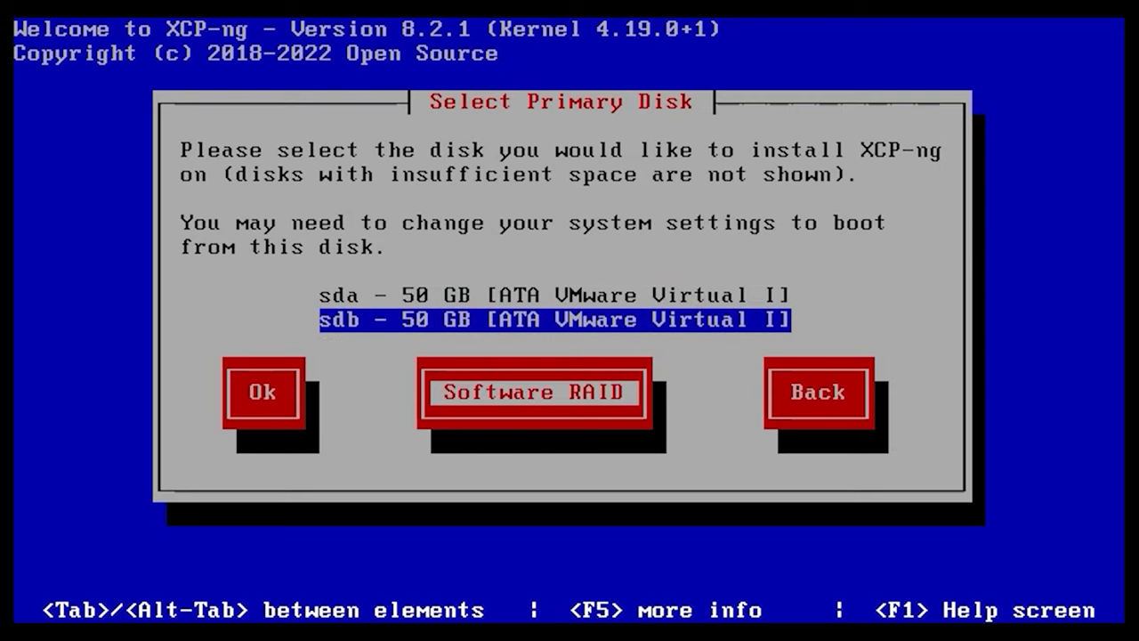
key("Return")
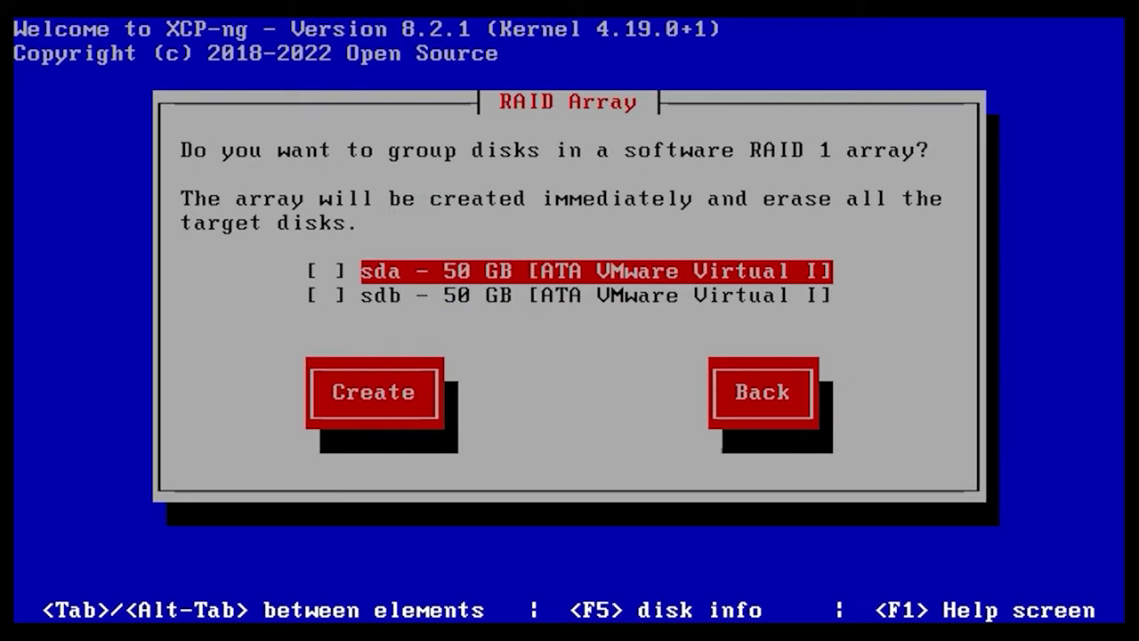
key("space")
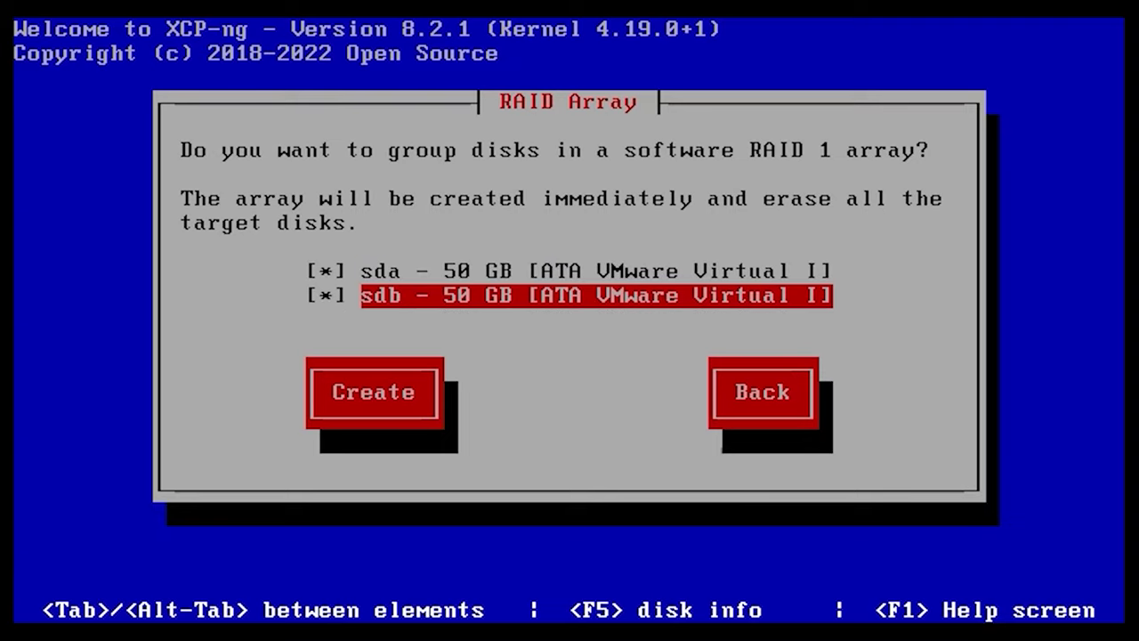
key("Tab")
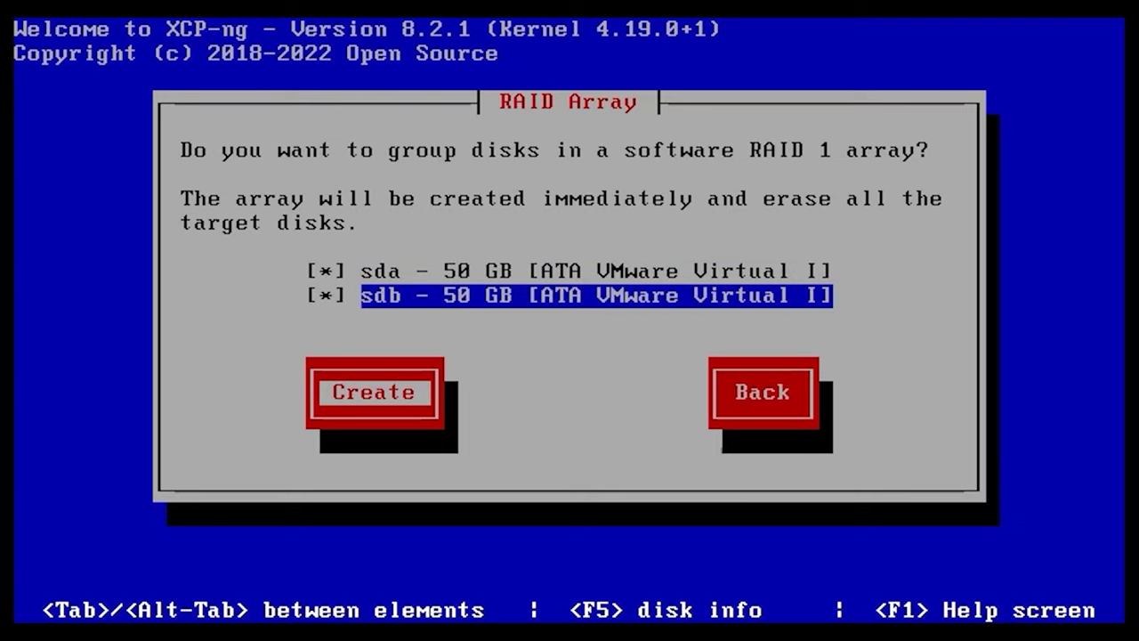
key("Return")
key("Tab")
key("Return")
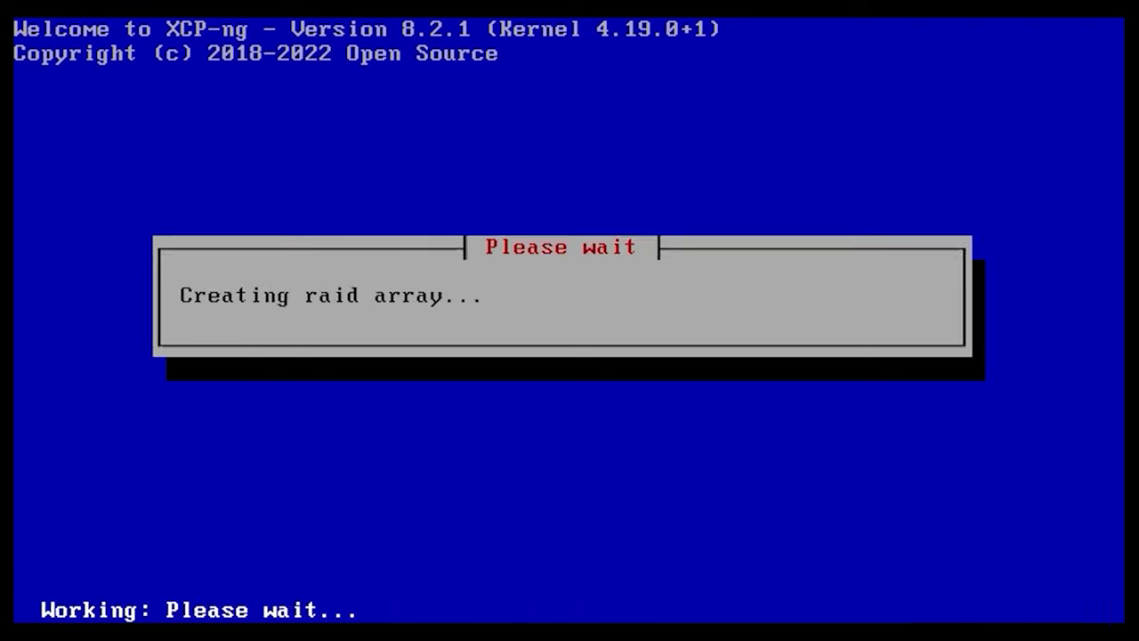
key("Tab")
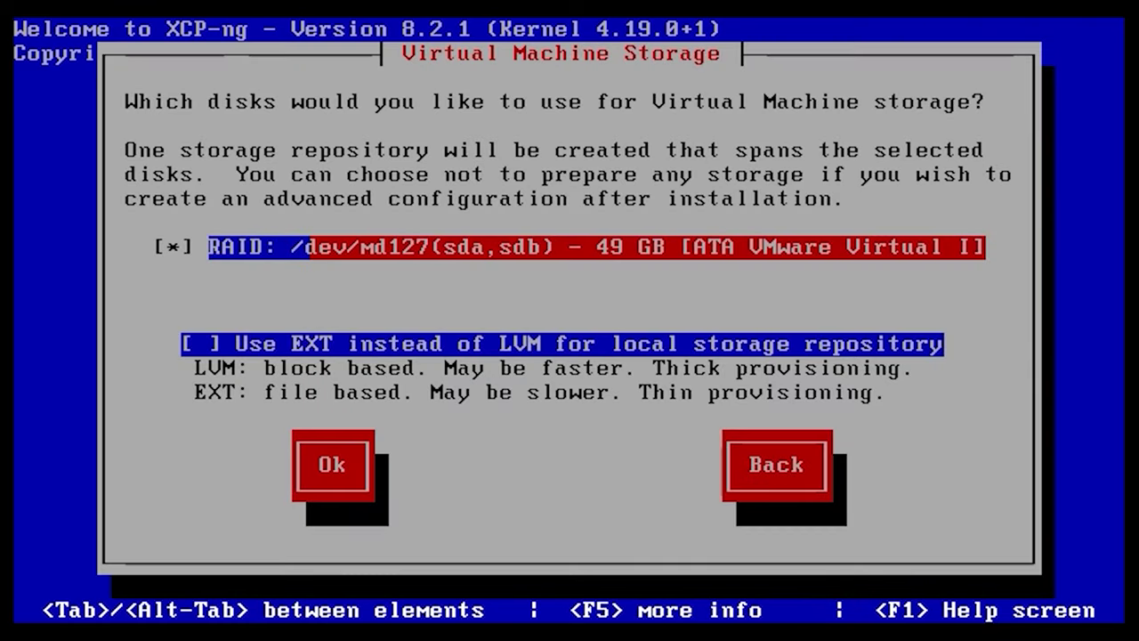
key("Tab")
key("Return")
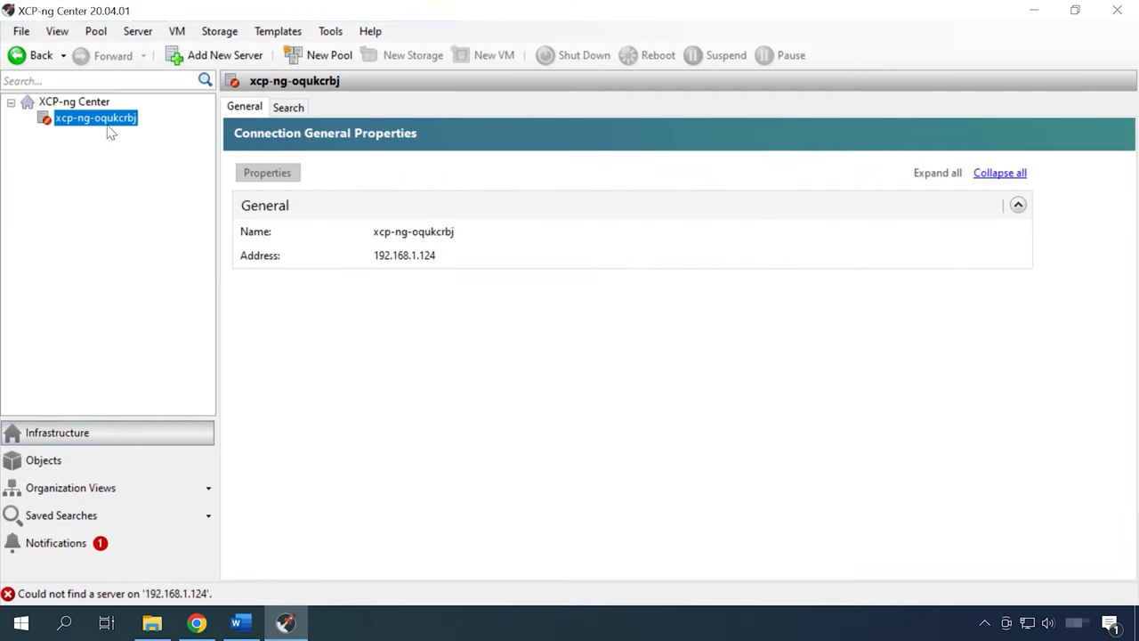
Connect to the XCP-ng server and start a new VM from the Windows 10 (64-bit) template.
right_click(110, 124)
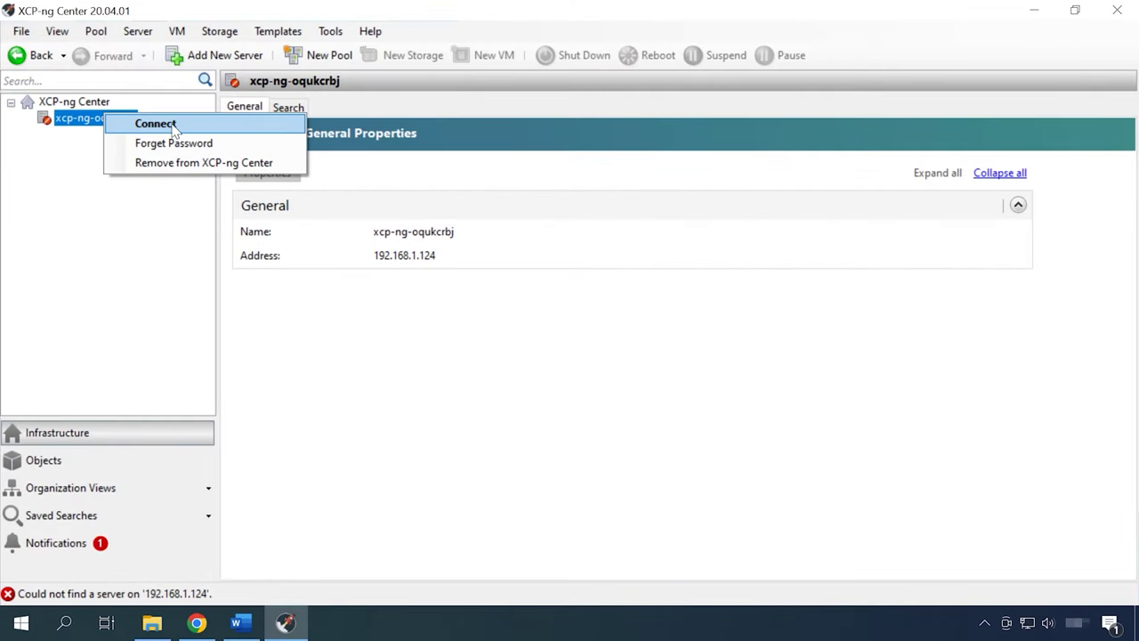
left_click(153, 124)
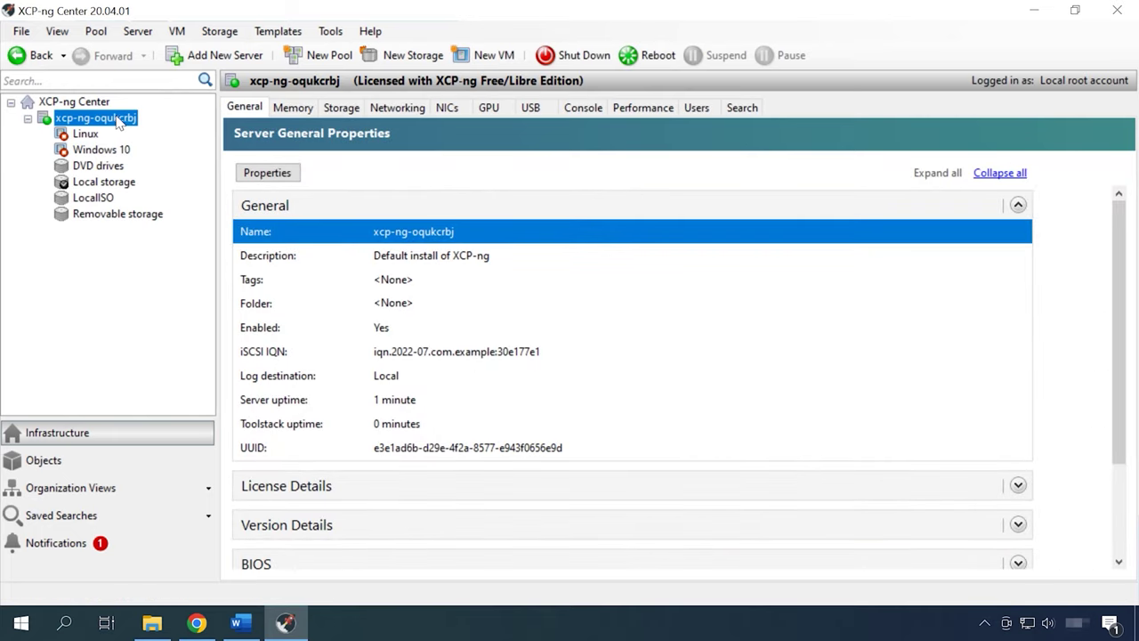
right_click(120, 123)
left_click(196, 129)
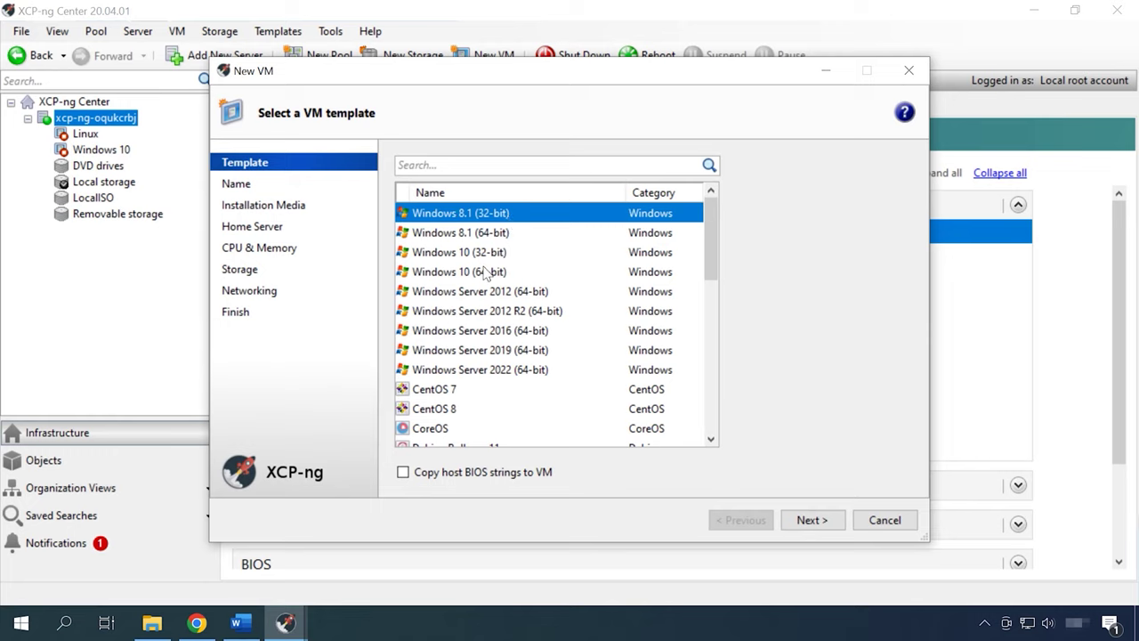
left_click(485, 272)
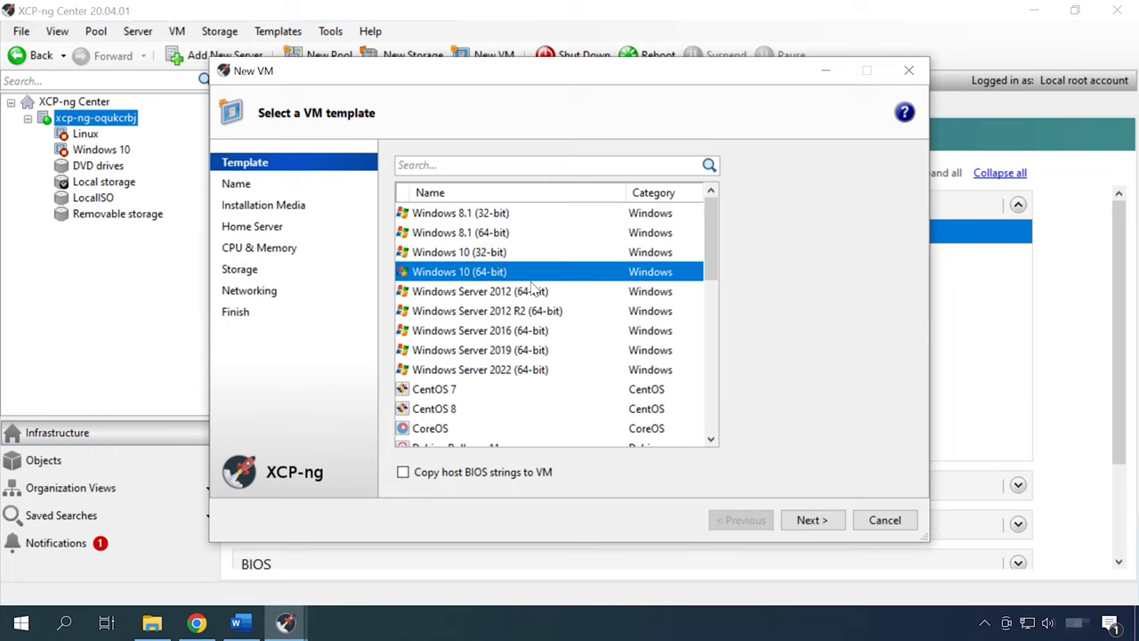
left_click(811, 520)
left_click(811, 521)
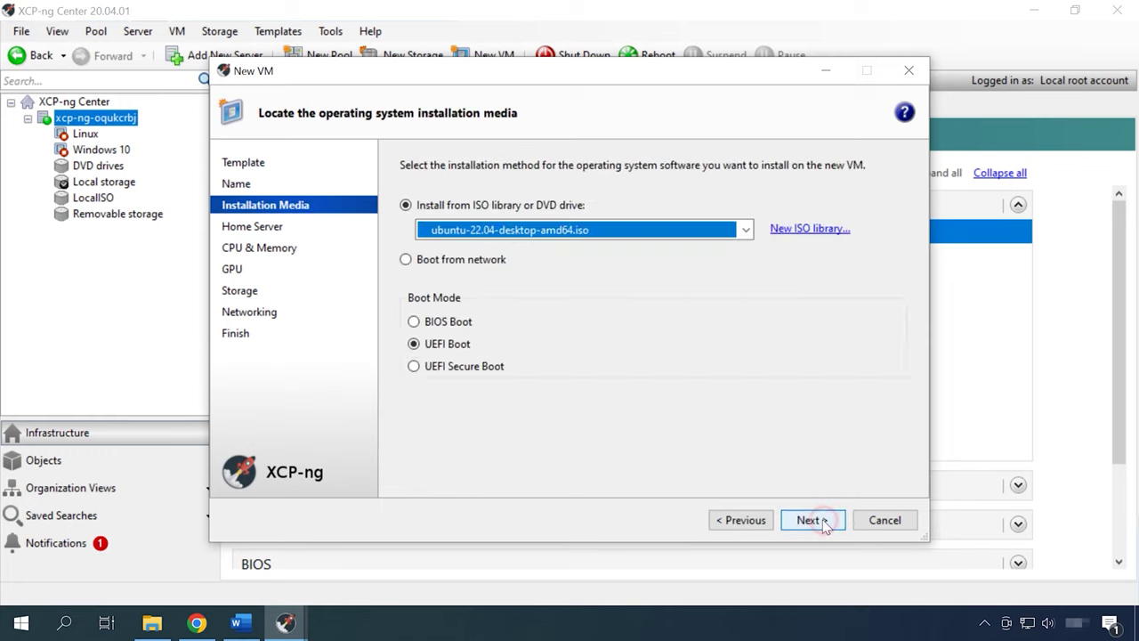
Install from Windows_10.iso, keep 2 vCPUs, 4 GB and a 32 GB disk, and create the VM.
left_click(647, 233)
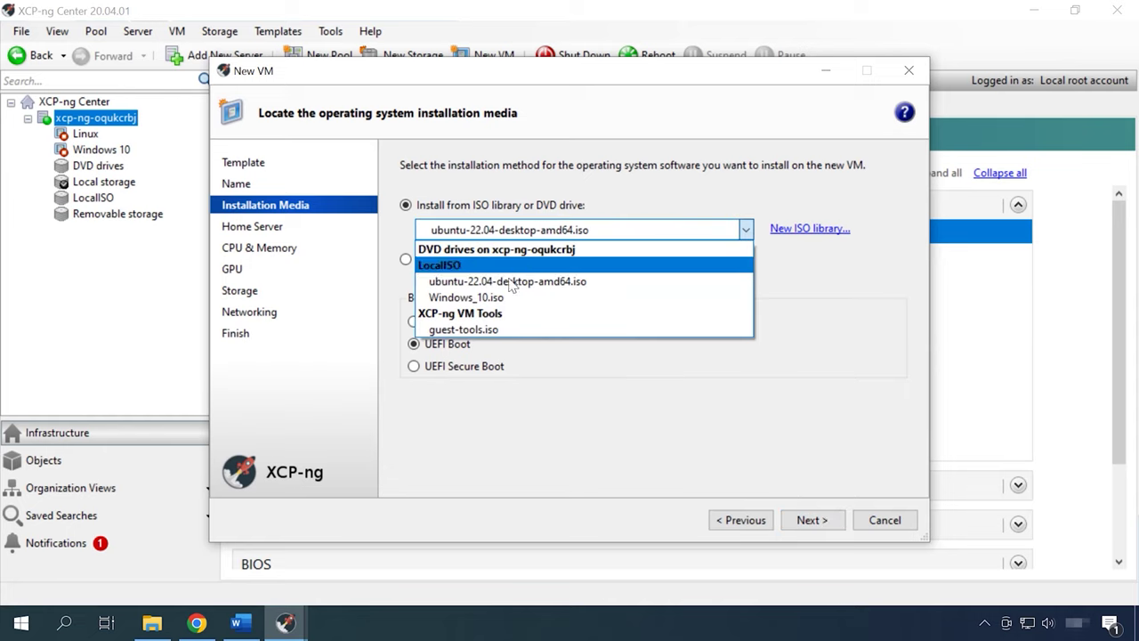
left_click(483, 297)
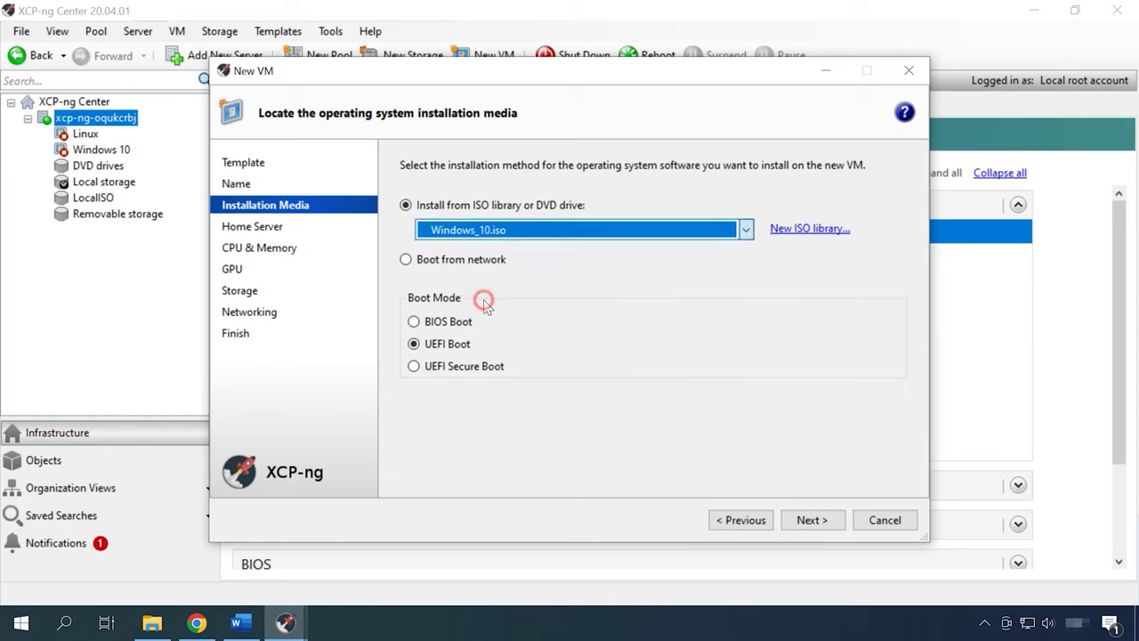
left_click(813, 520)
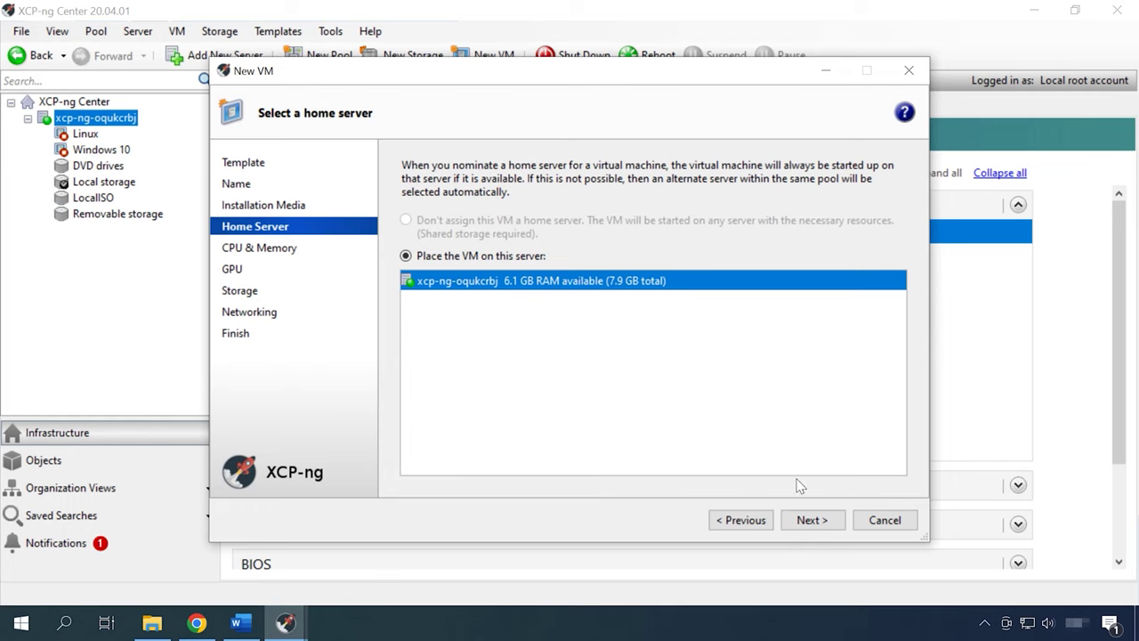
left_click(811, 521)
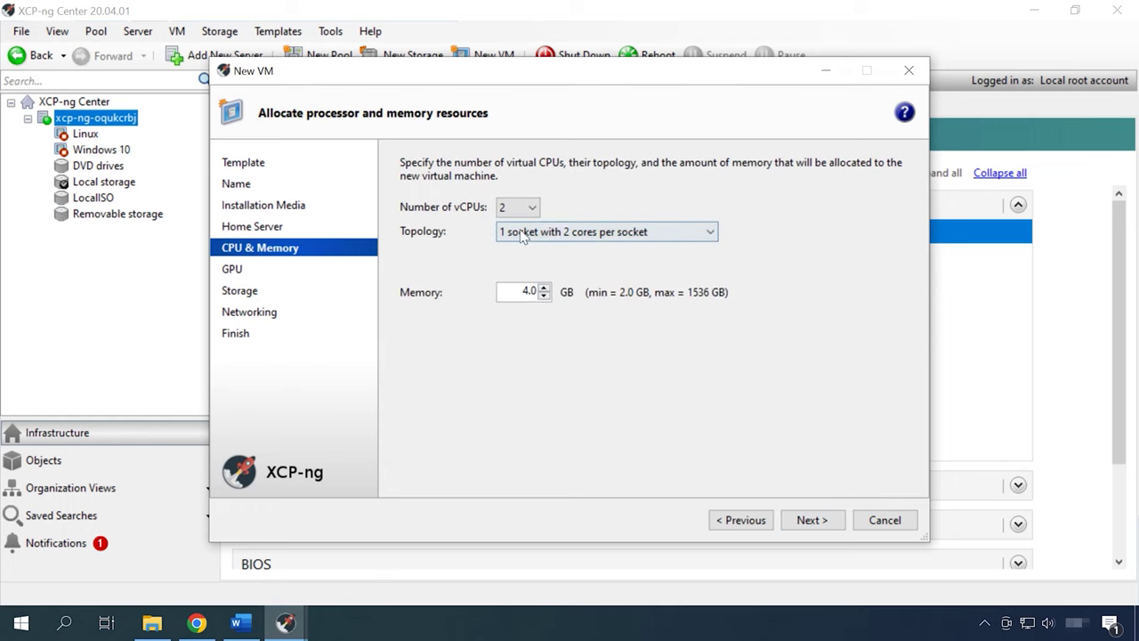
left_click(811, 520)
left_click(811, 520)
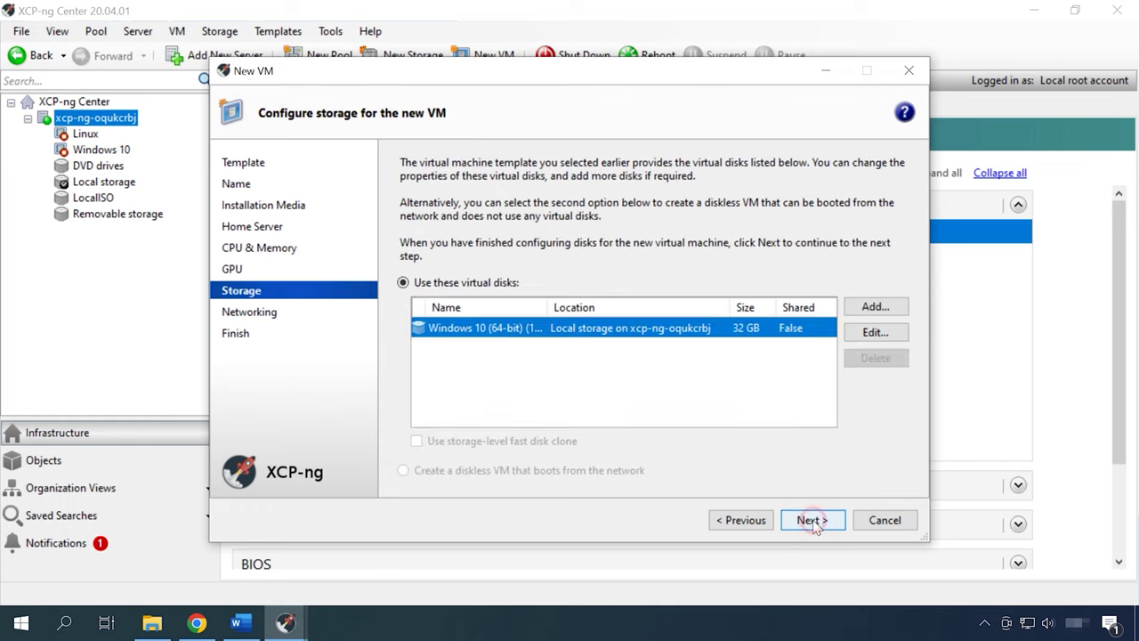
left_click(812, 521)
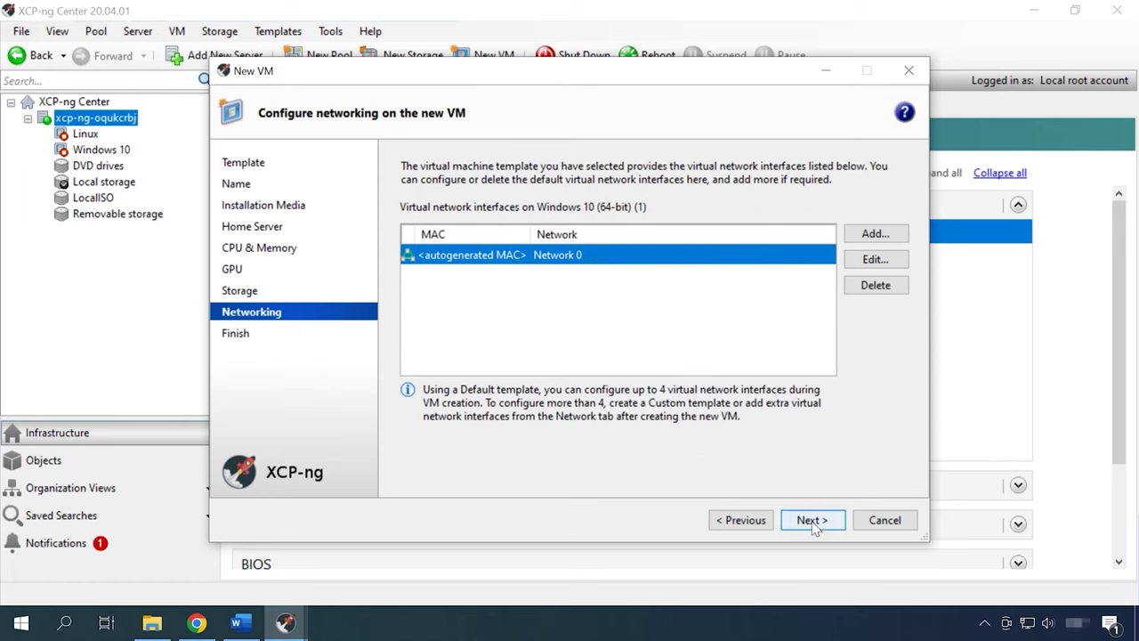
left_click(812, 521)
left_click(811, 521)
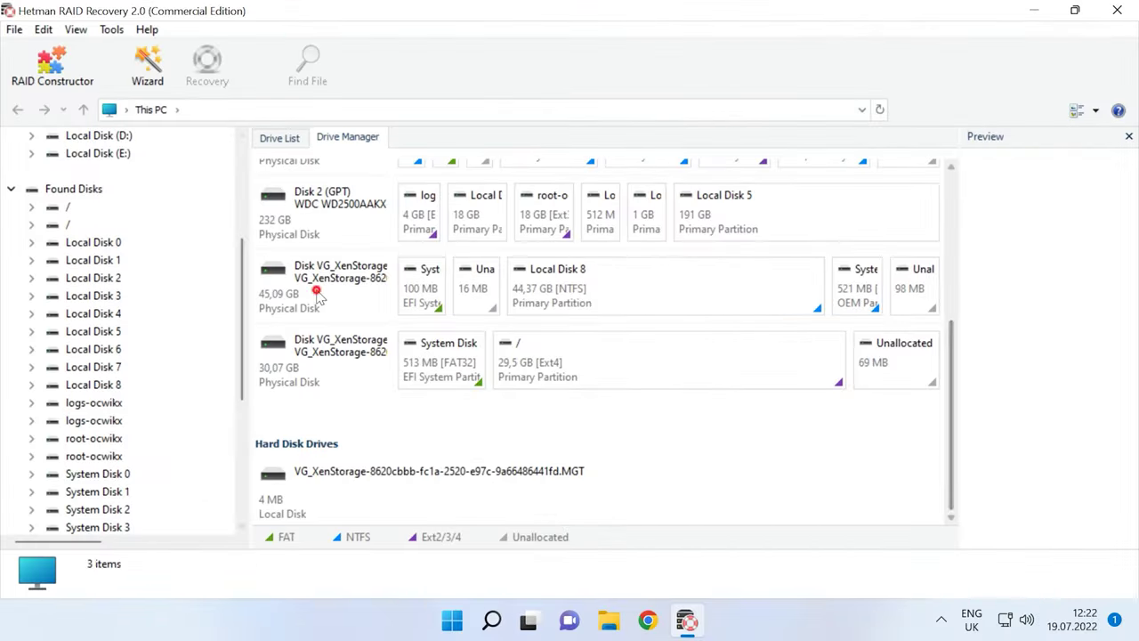
Inspect the 45.09 GB and 30.07 GB VG_XenStorage disks and the NTFS Local Disk 8 partition.
left_click(326, 295)
left_click(335, 369)
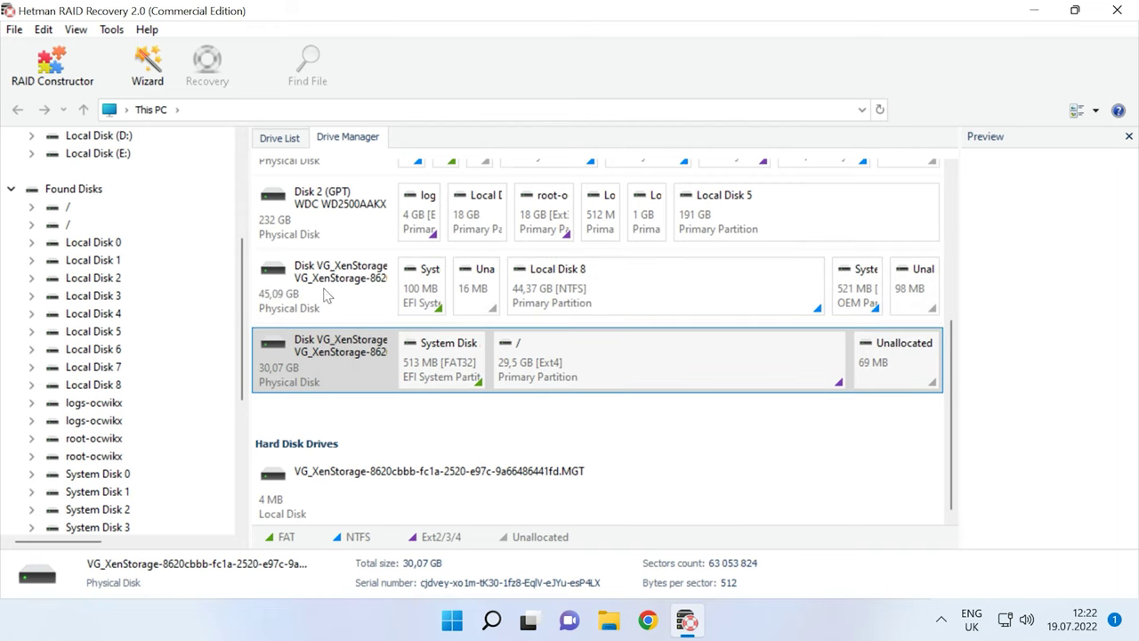
left_click(591, 303)
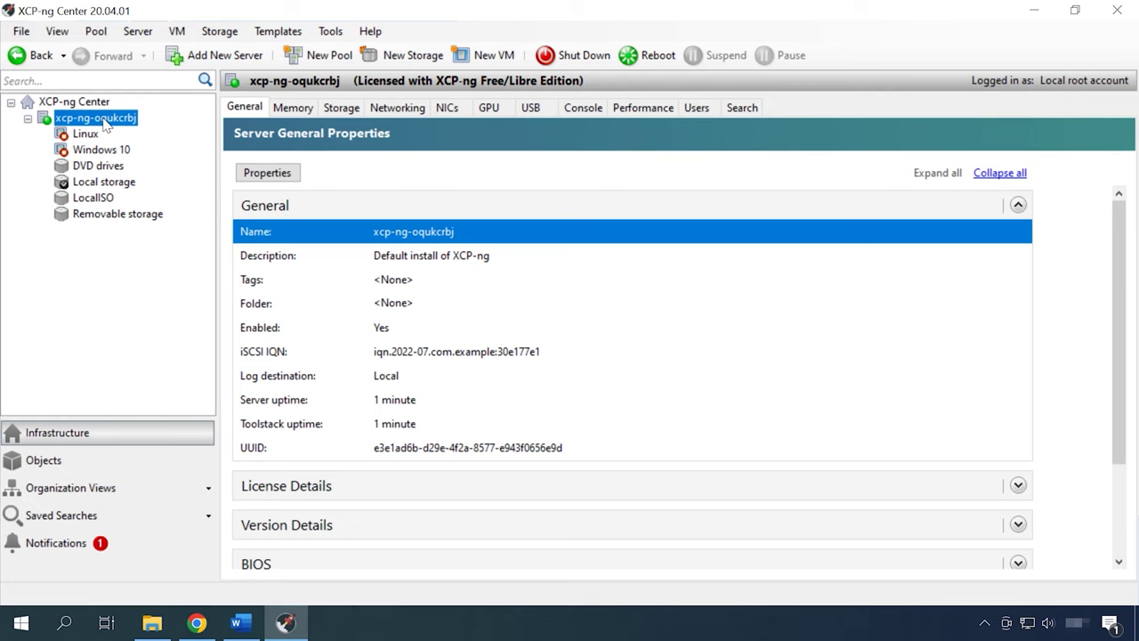
Log in as root in the server's Console tab, then run clear for an empty prompt.
left_click(585, 110)
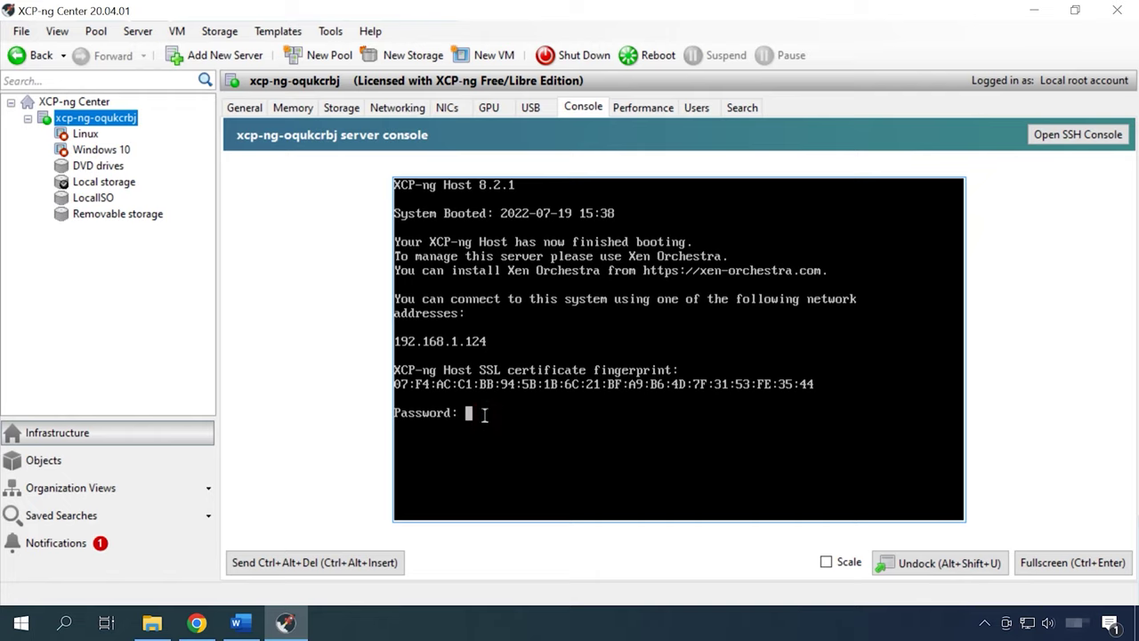
key("Return")
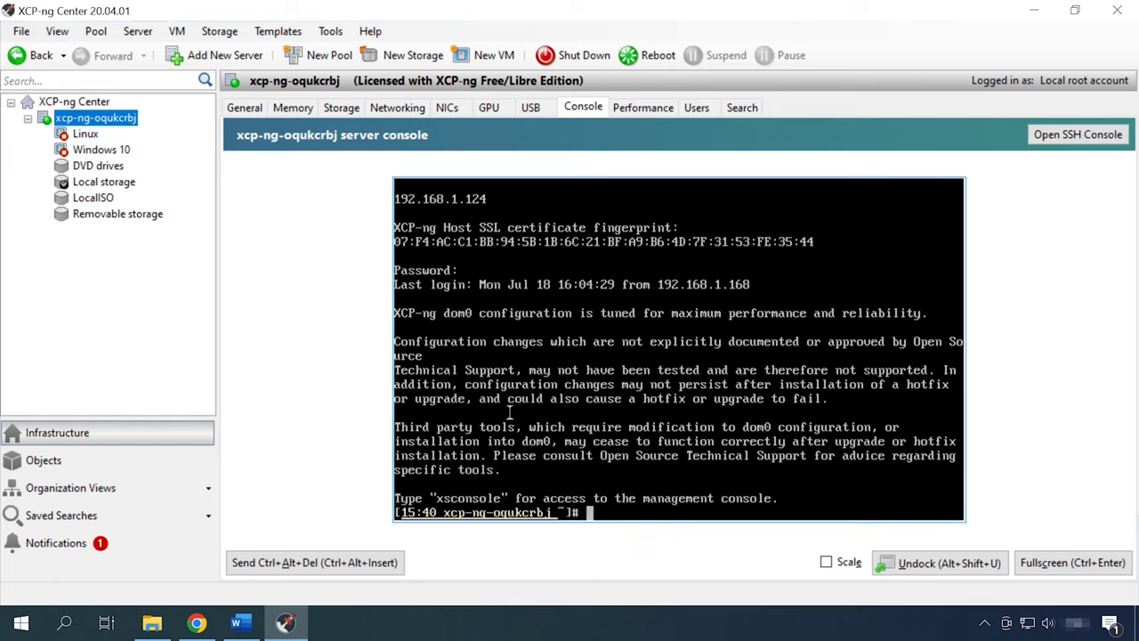
type("clean")
key("Return")
type("c")
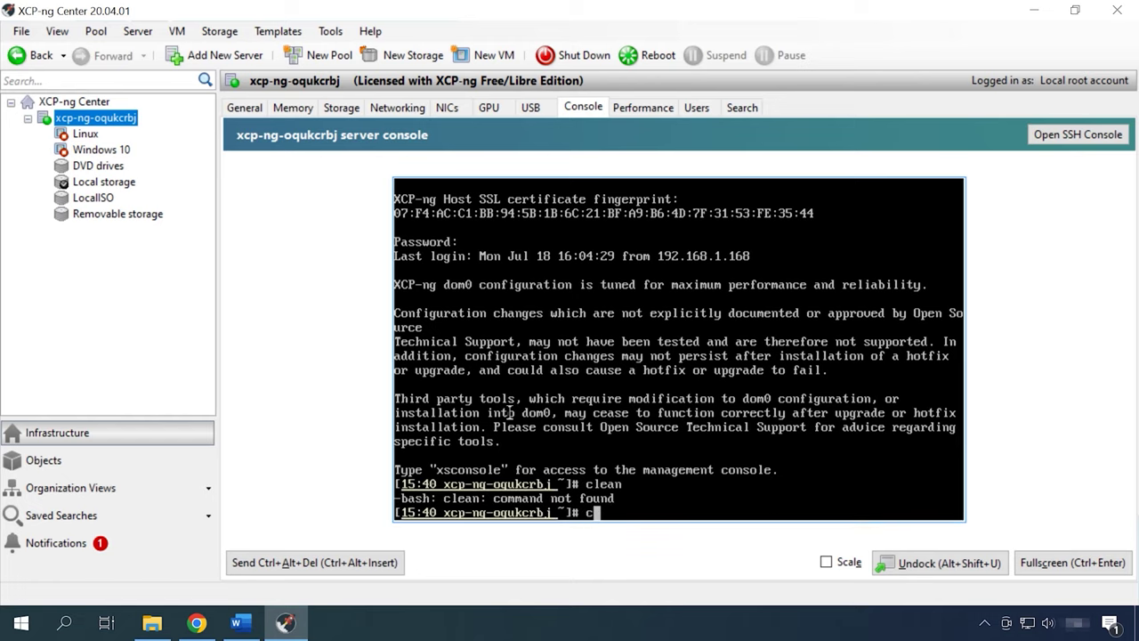
type("lear")
key("Return")
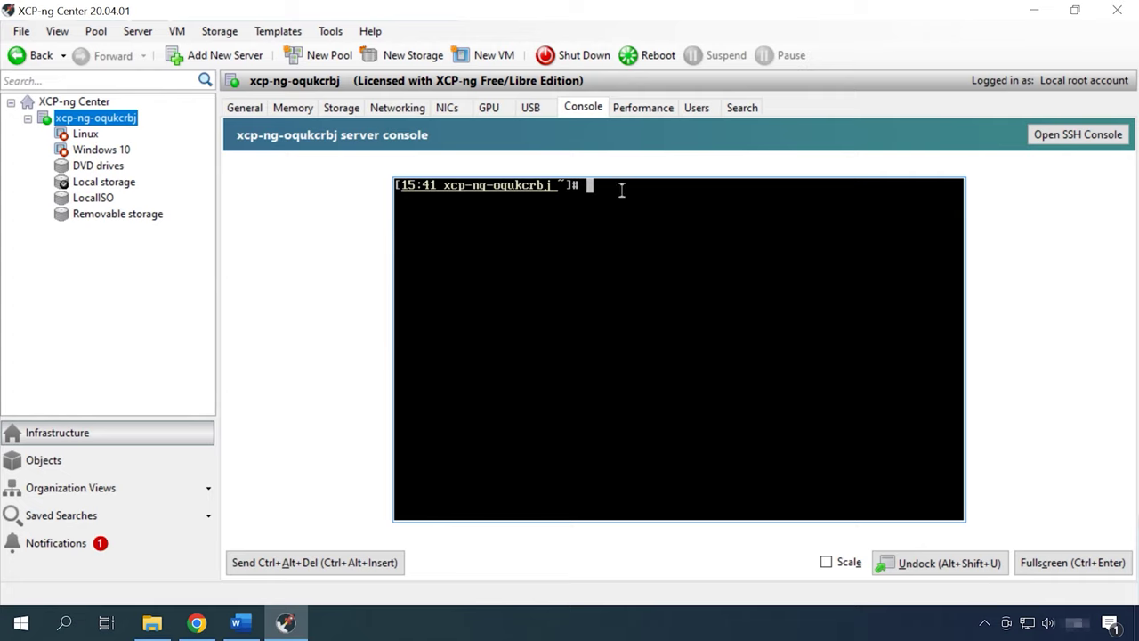
Run xe vm-list and copy the Windows 10 and Linux VM uuids.
type("xe vm-list")
key("Return")
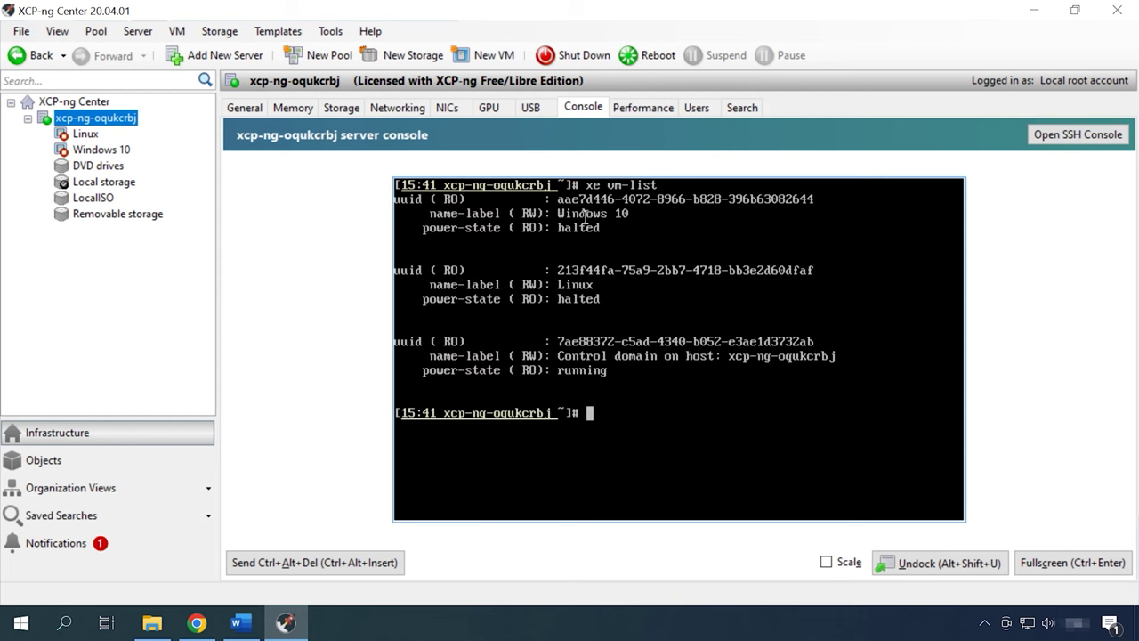
left_click_drag(559, 199, 830, 203)
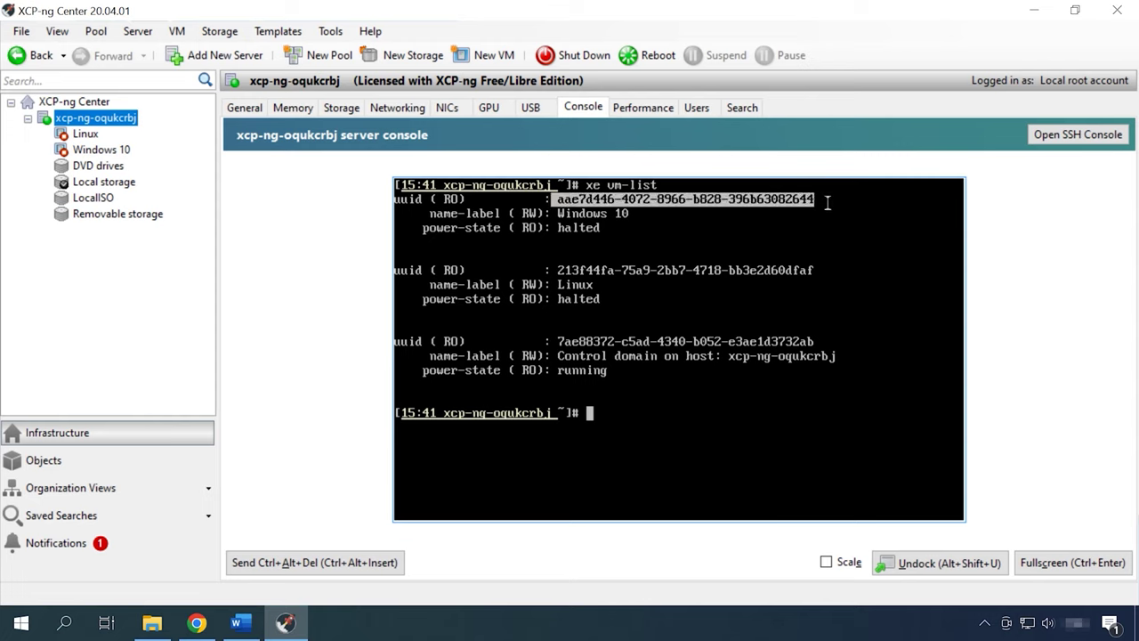
left_click_drag(559, 270, 837, 273)
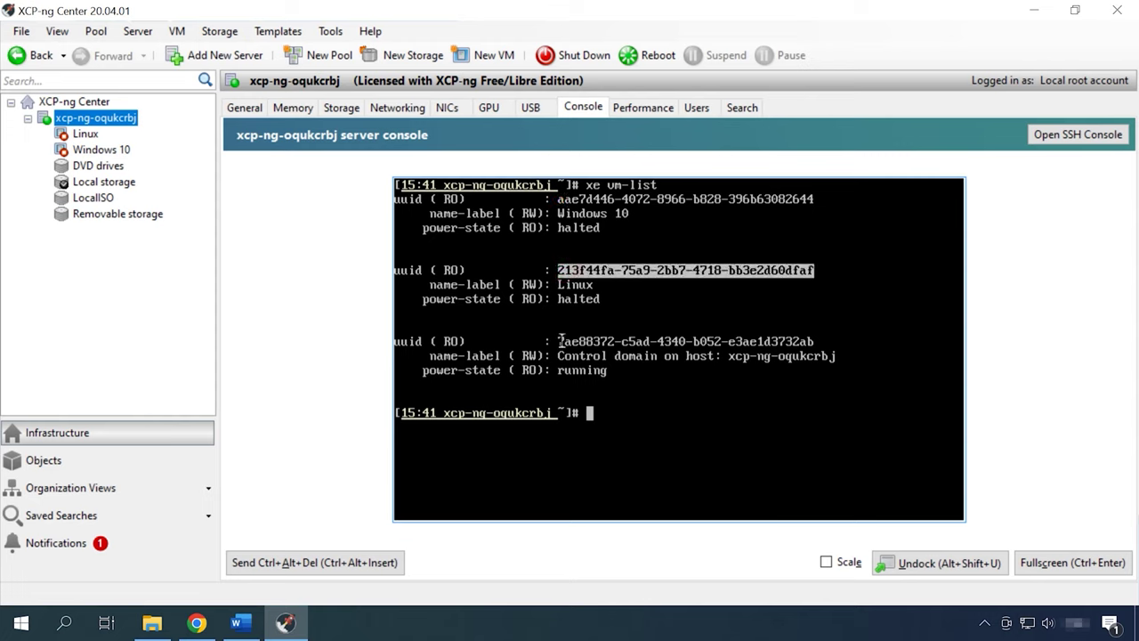
left_click(632, 317)
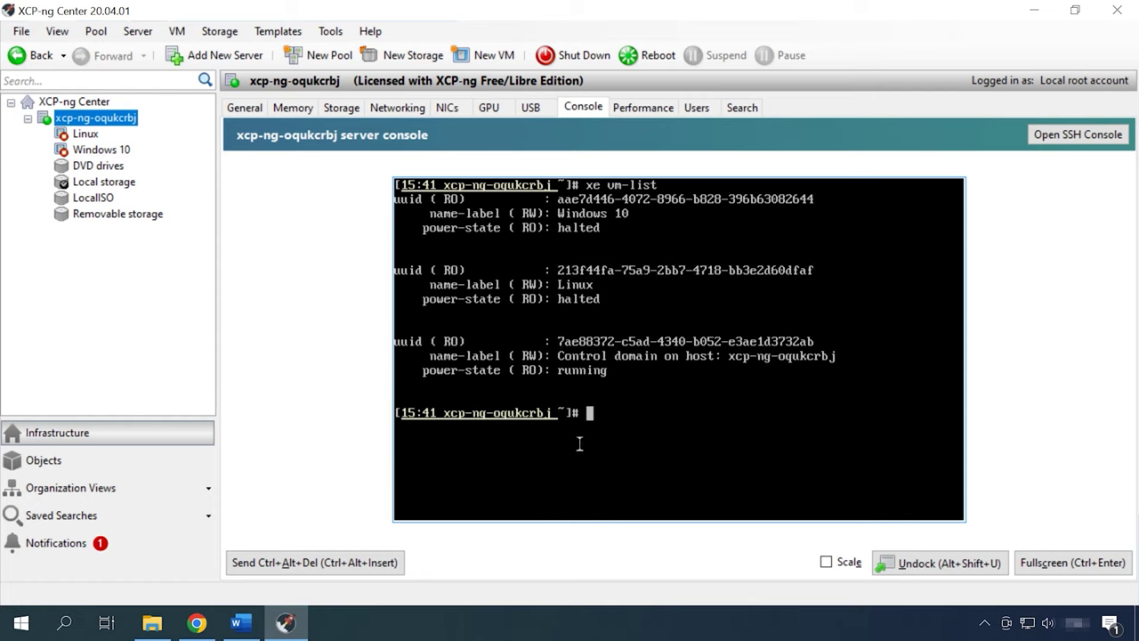
type("xe vm-disk-list uuid= aae7d446-4072-8966-b828-396b63082644")
key("Left")
key("Left")
key("Left")
key("Left")
key("Left")
key("Left")
key("Left")
key("Left")
key("Left")
key("Left")
key("Left")
key("Left")
key("Left")
key("Left")
key("Left")
key("Left")
key("Left")
key("Left")
key("Left")
key("Left")
key("BackSpace")
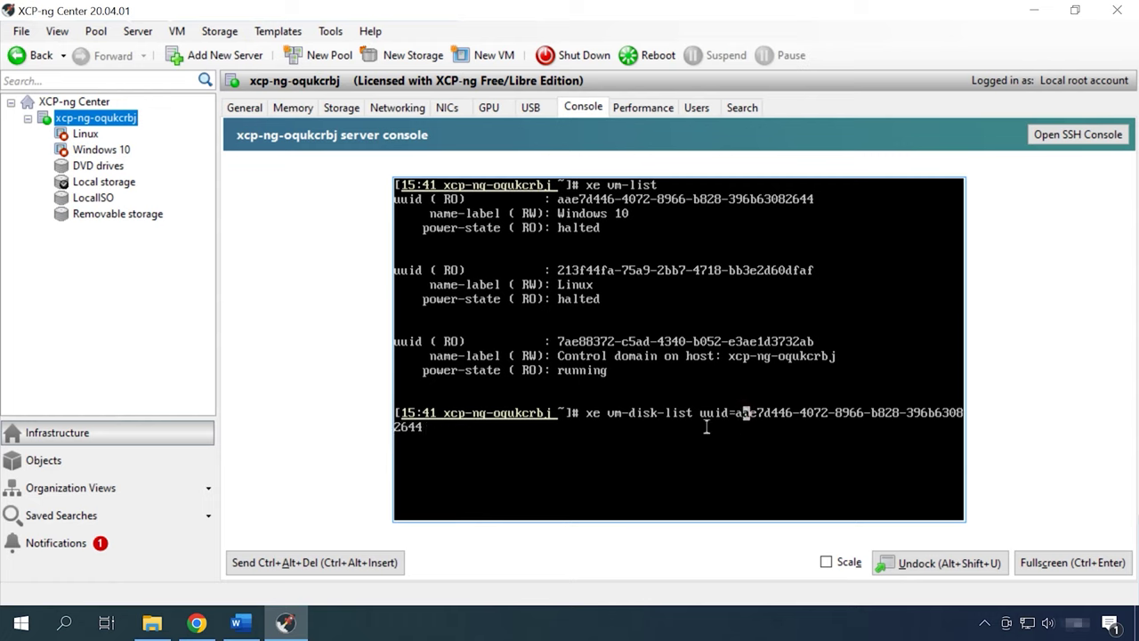
left_click_drag(745, 412, 422, 428)
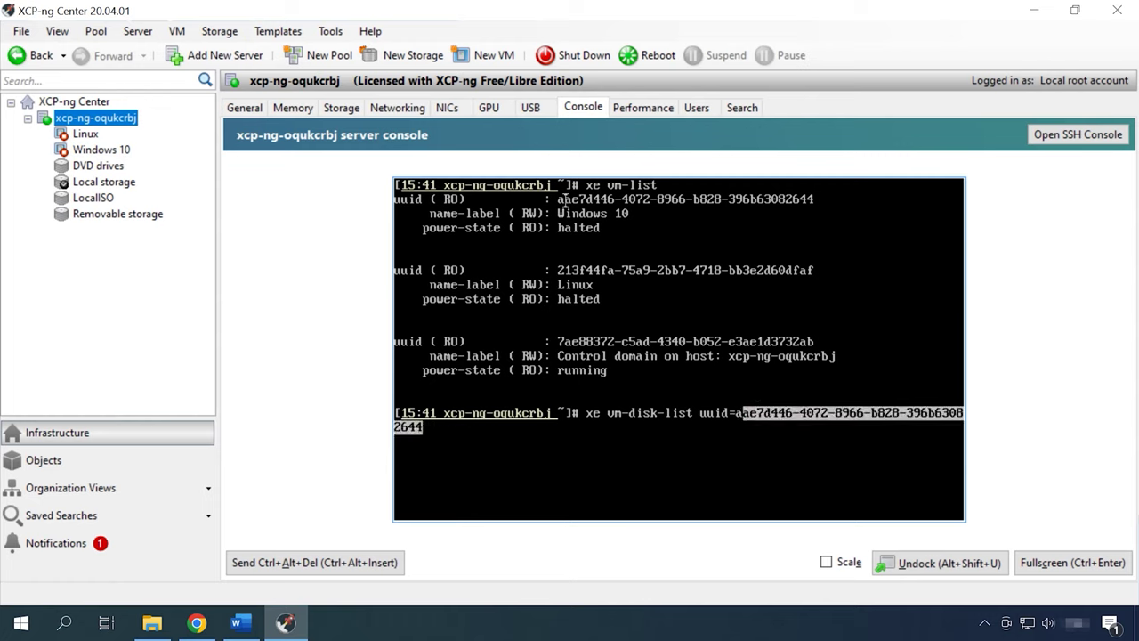
left_click_drag(559, 199, 825, 203)
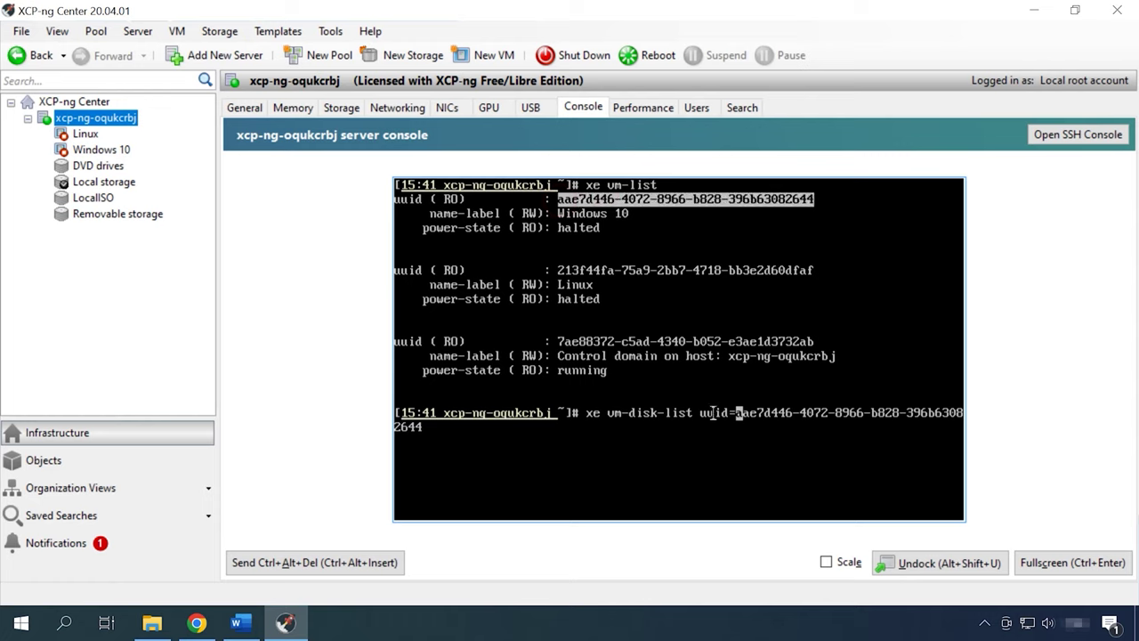
left_click(728, 426)
key("Return")
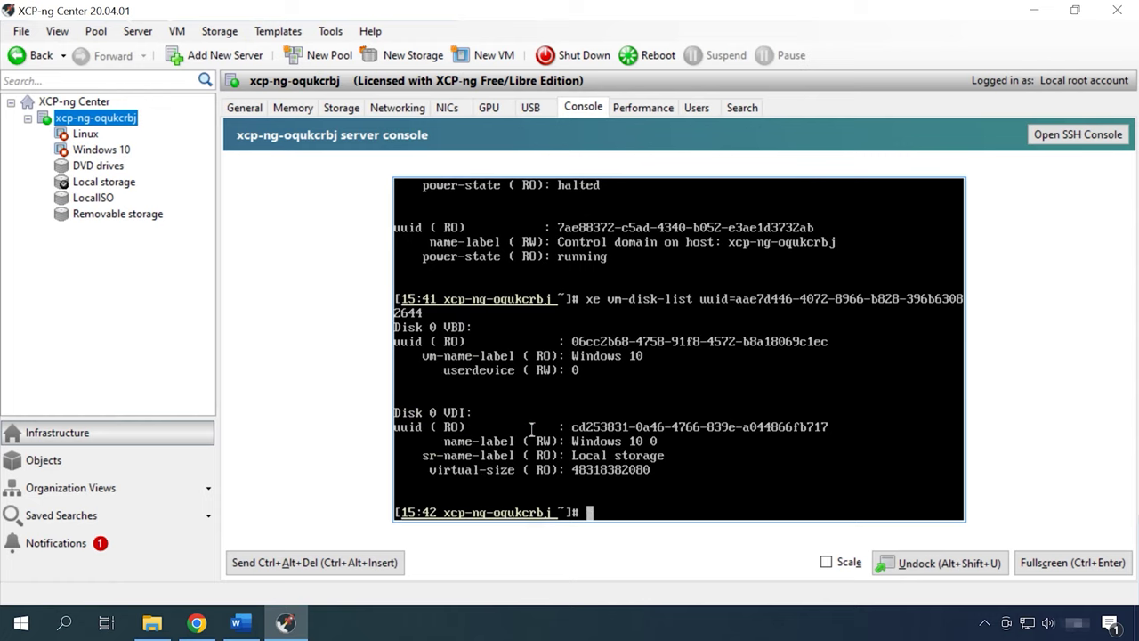
Run xe sr-list name-label=Local\ storage and select the storage repository's uuid.
left_click_drag(573, 455, 667, 459)
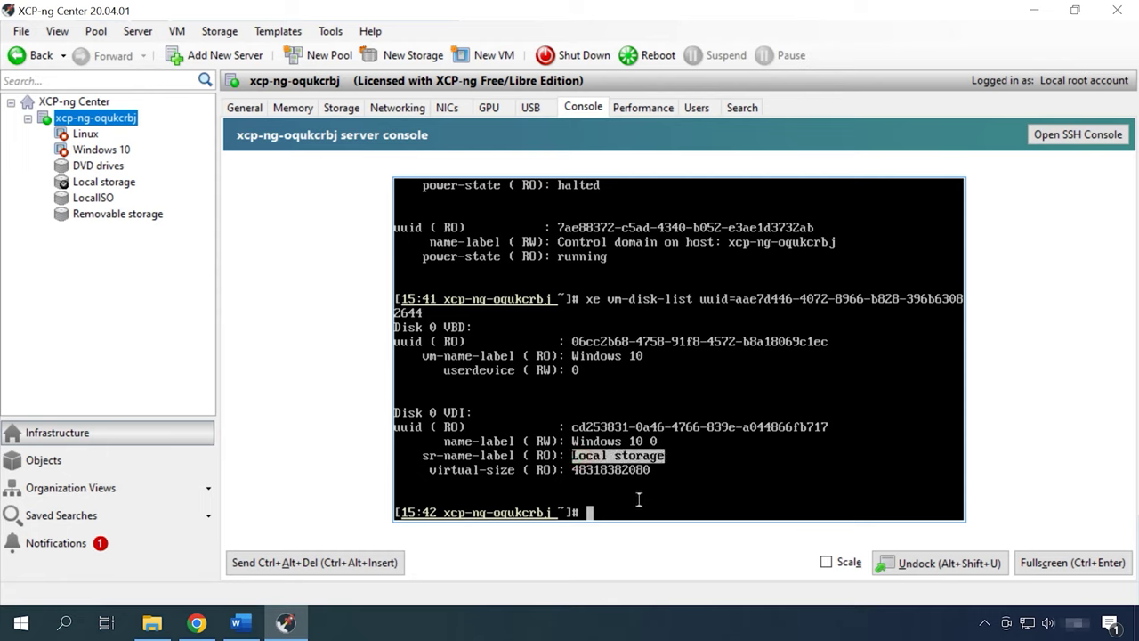
type("xe sr-list name-label=Local\\ storage")
left_click_drag(837, 510, 747, 519)
left_click_drag(669, 454, 572, 456)
left_click(708, 467)
key("Return")
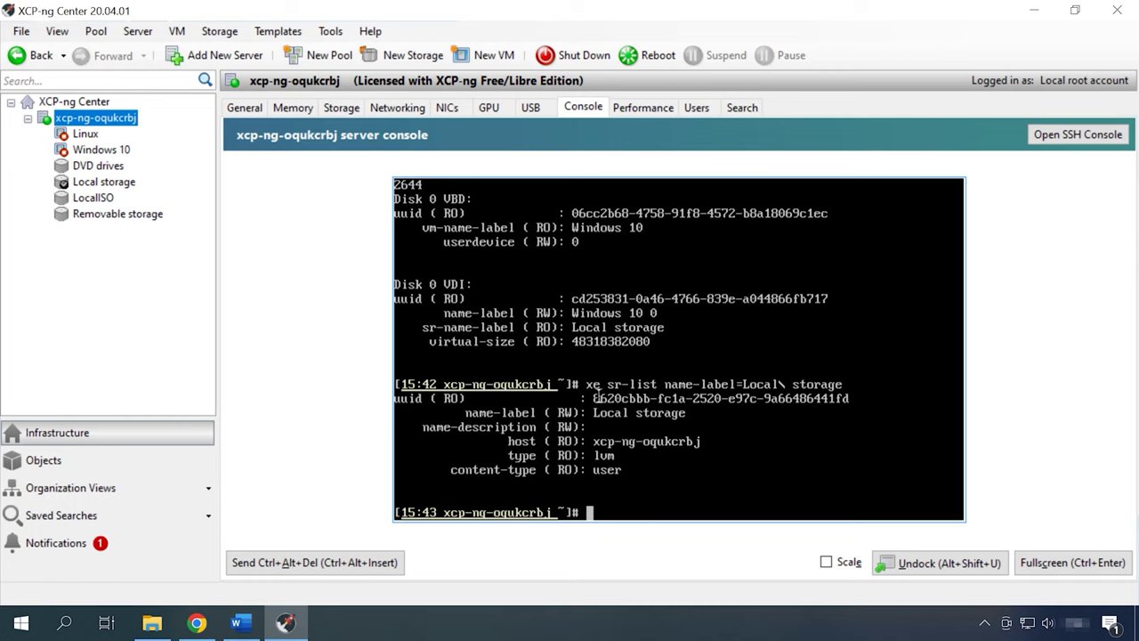
left_click_drag(596, 394, 852, 402)
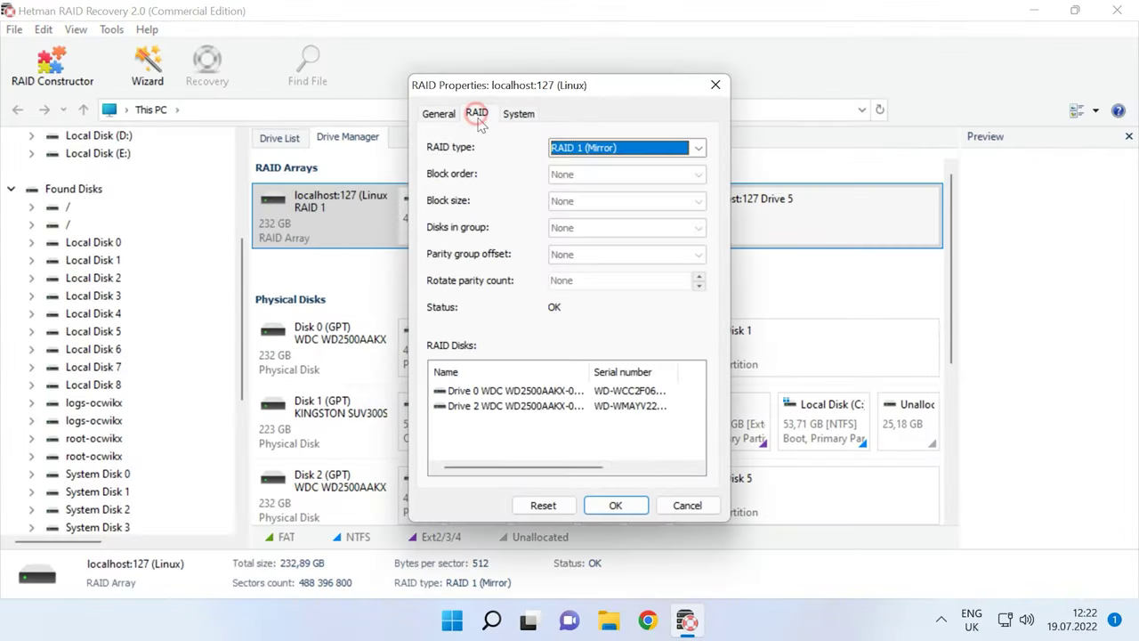
Check that the array is a RAID 1 mirror of Drive 0 and Drive 2, then close RAID Properties.
left_click(521, 391)
left_click(529, 406)
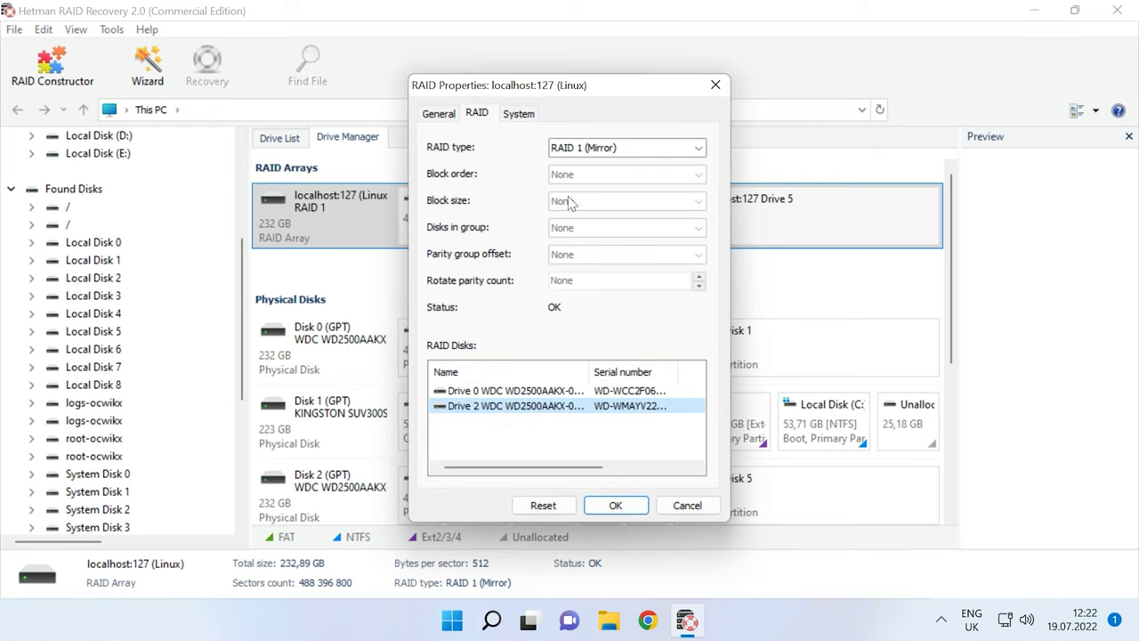
left_click(614, 505)
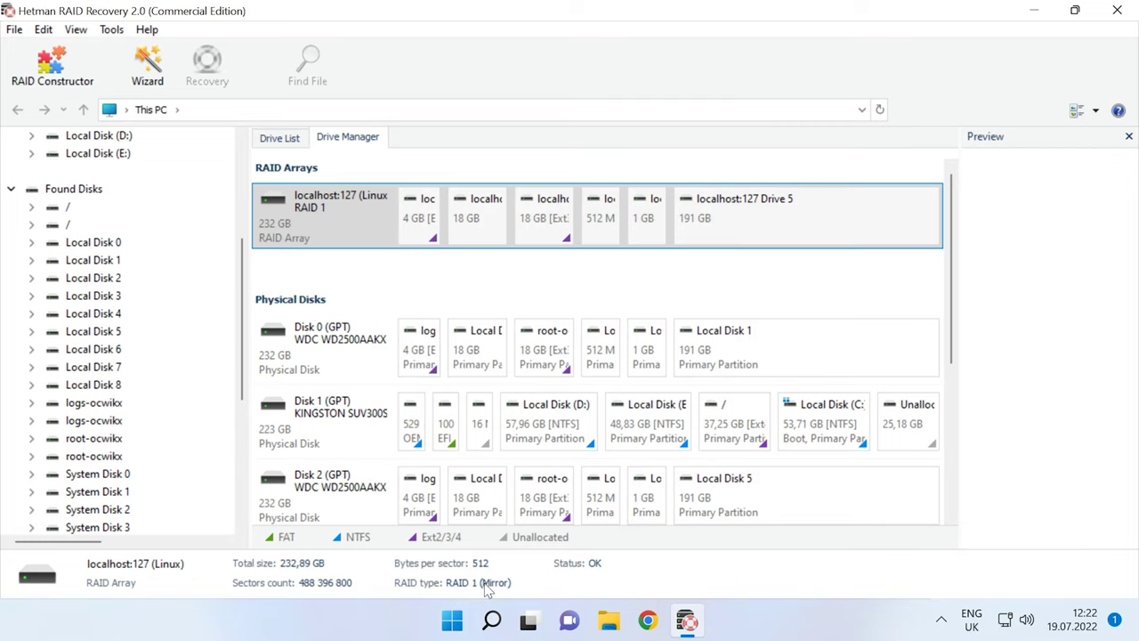
Select the 45,09 GB and 30,07 GB VG_XenStorage disks and the NTFS Local Disk 8 partition.
left_click(783, 224)
scroll(750, 465, "down", 5)
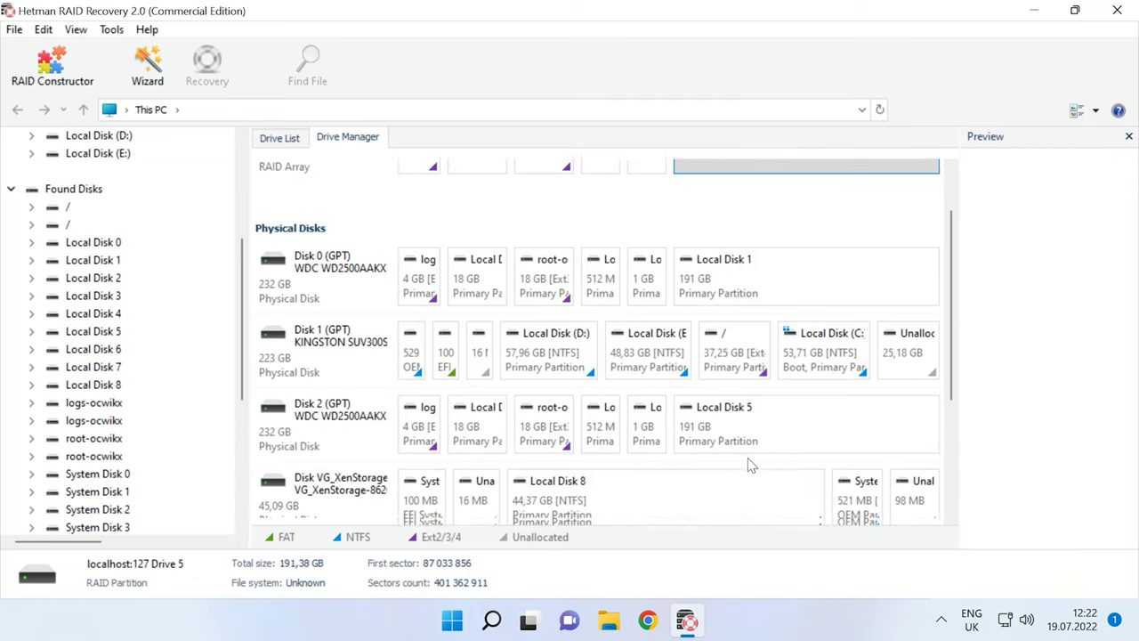
scroll(331, 366, "up", 5)
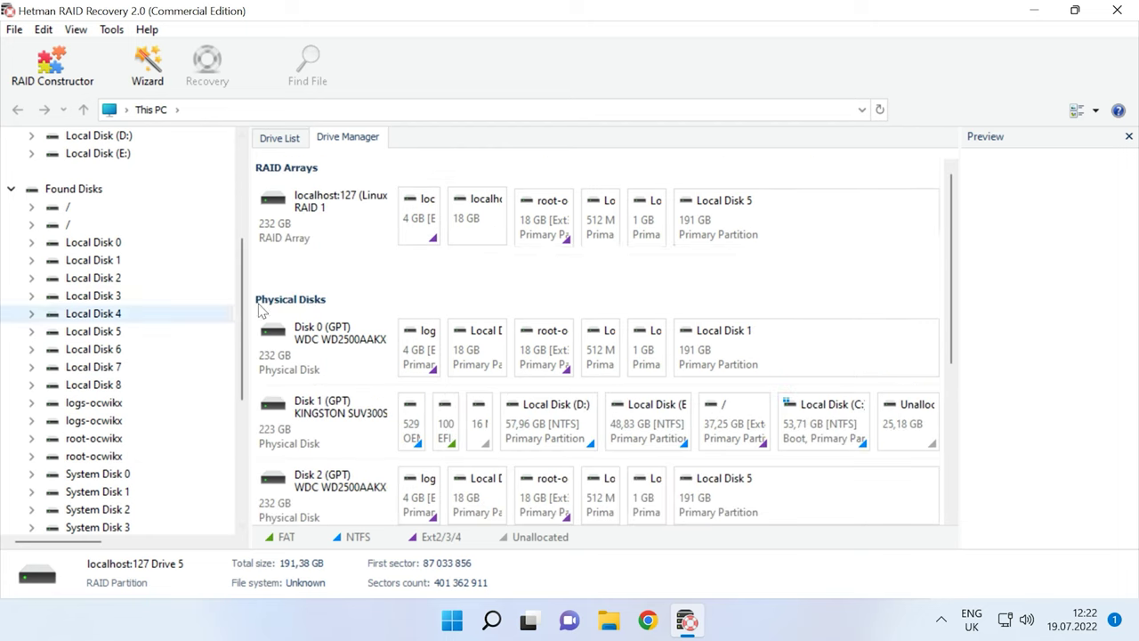
scroll(599, 379, "down", 5)
left_click(317, 294)
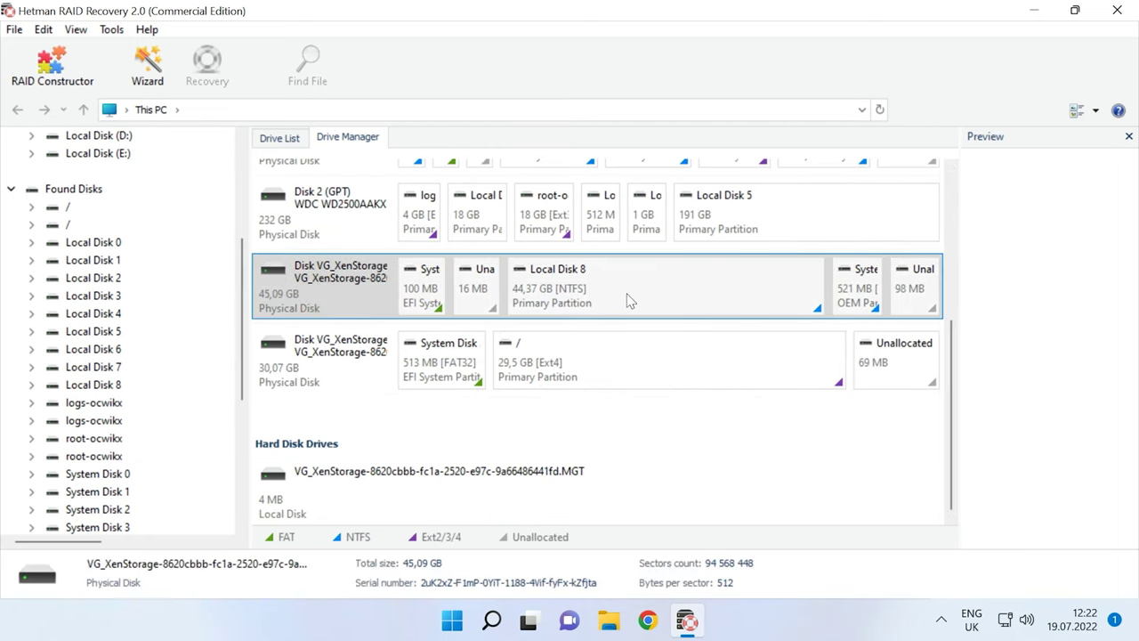
left_click(347, 358)
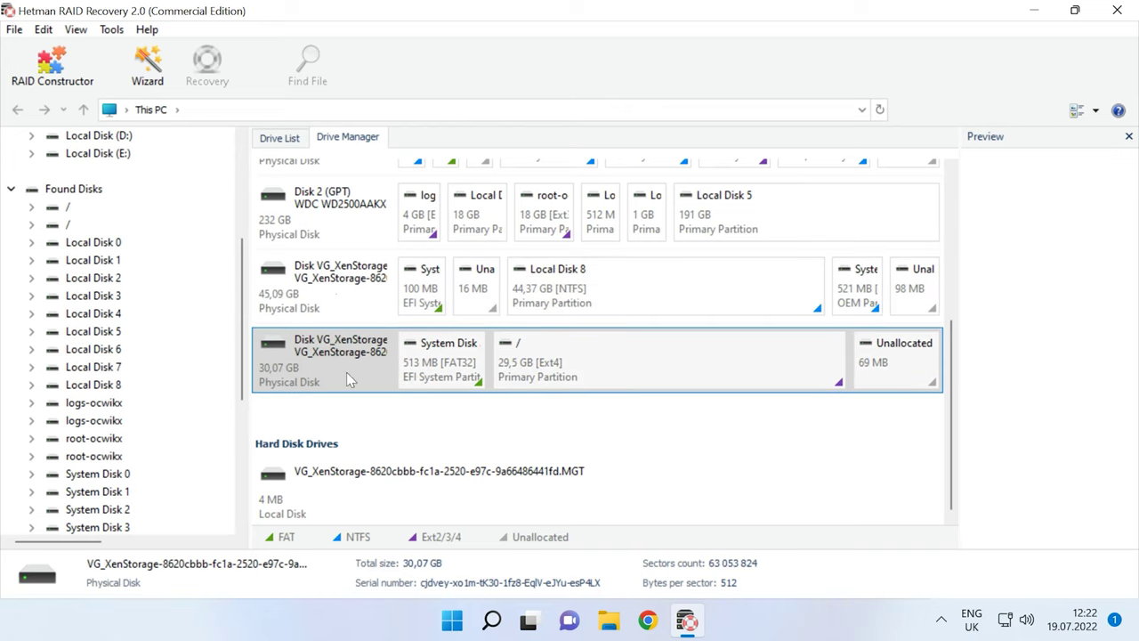
left_click(589, 312)
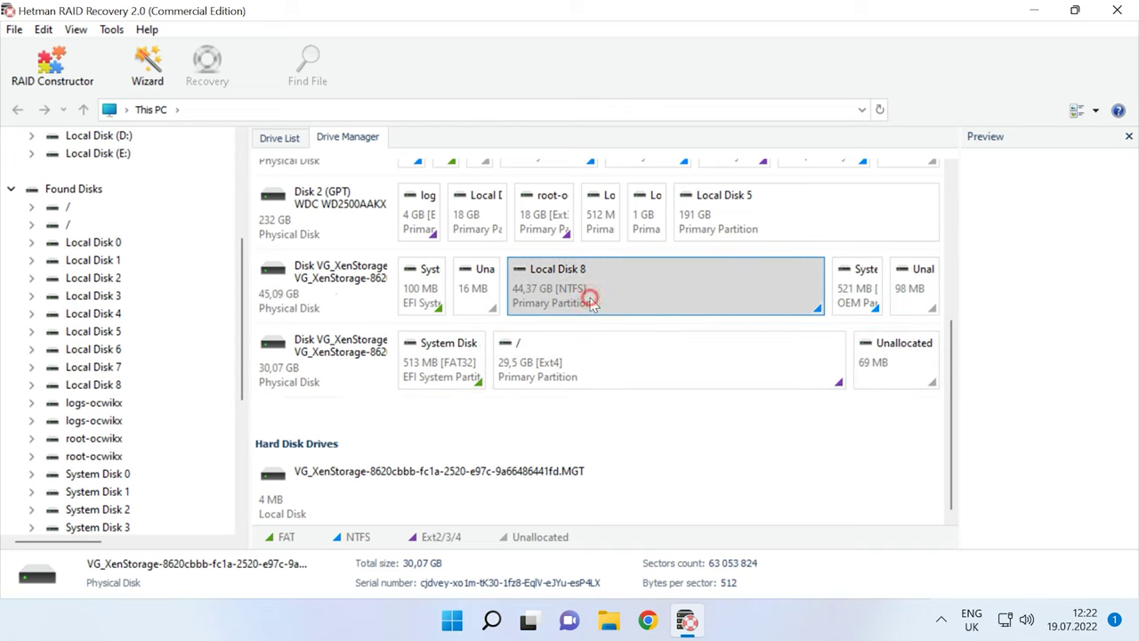
Open Local Disk 8 and run a fast scan to view its recovered folders.
right_click(680, 282)
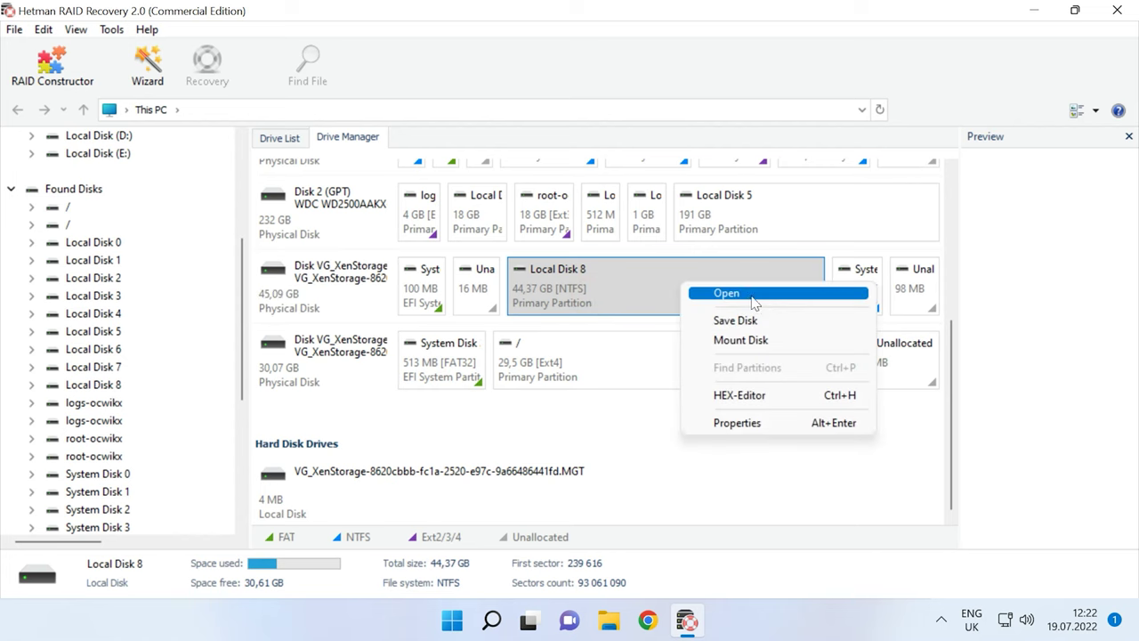
left_click(757, 295)
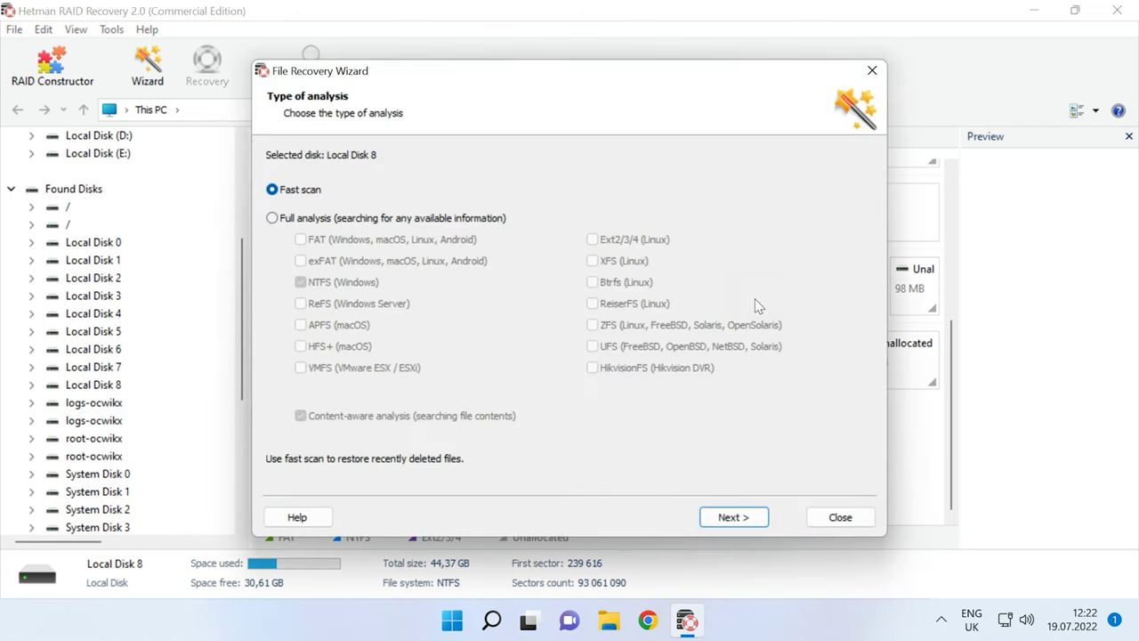
left_click(735, 520)
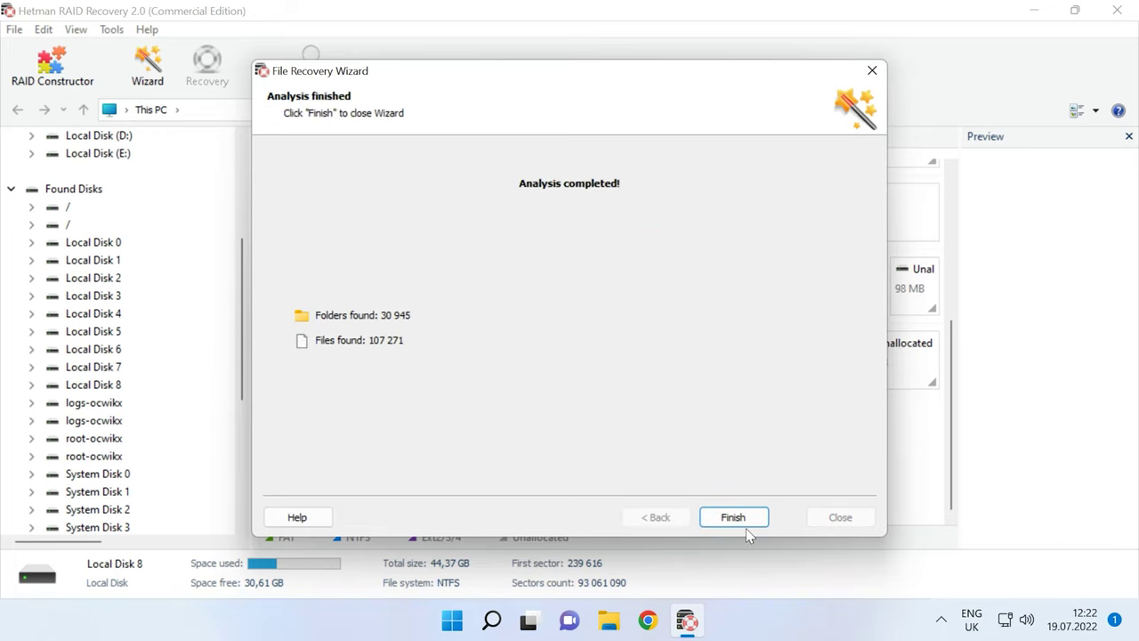
left_click(737, 521)
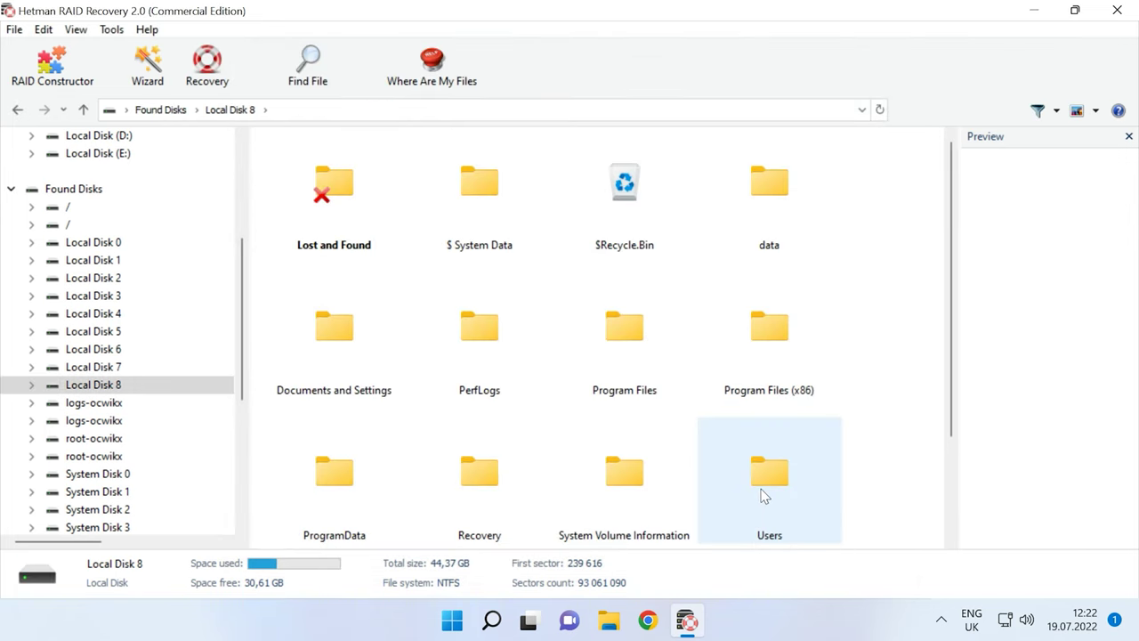
Re-analyse Local Disk 8 from Found Disks as a full analysis with content-aware analysis off.
scroll(111, 258, "up", 2)
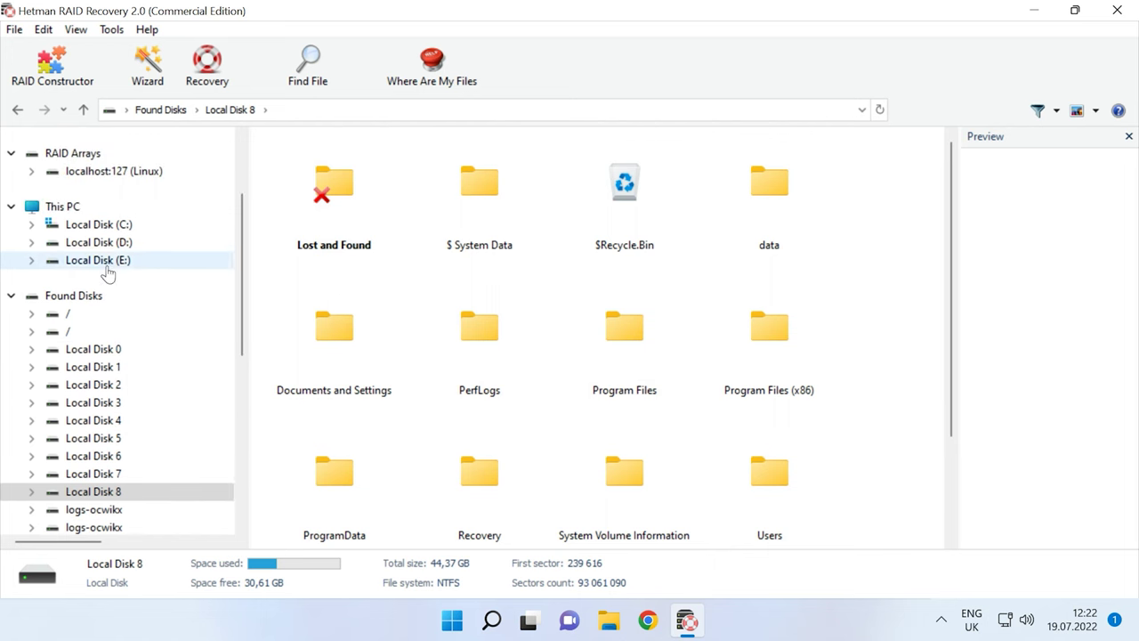
left_click(90, 305)
left_click(622, 326)
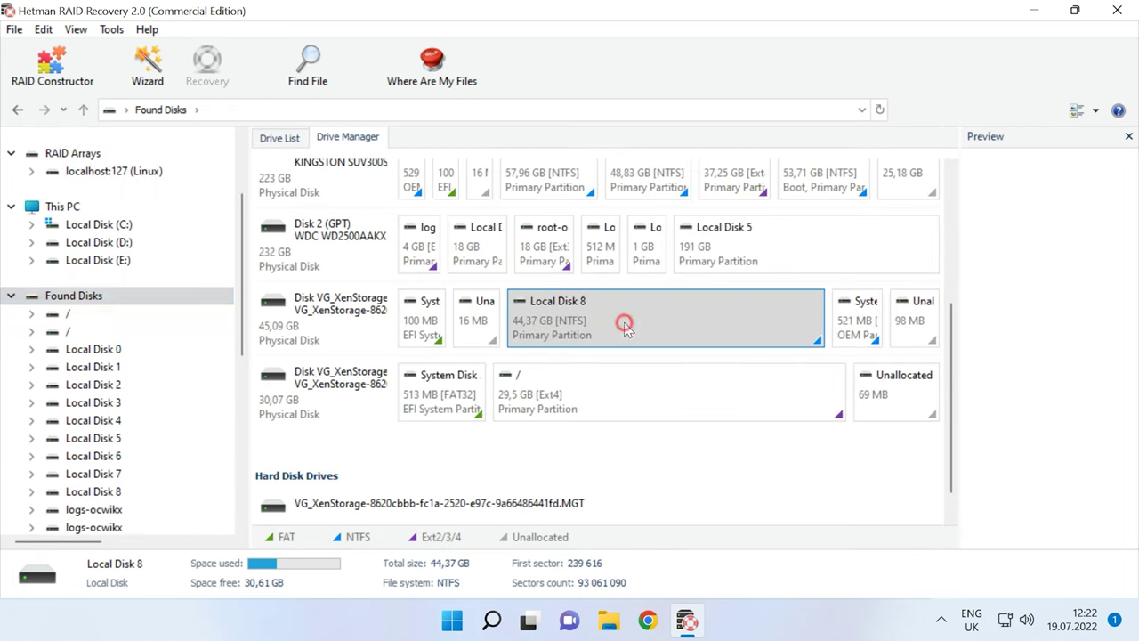
right_click(663, 323)
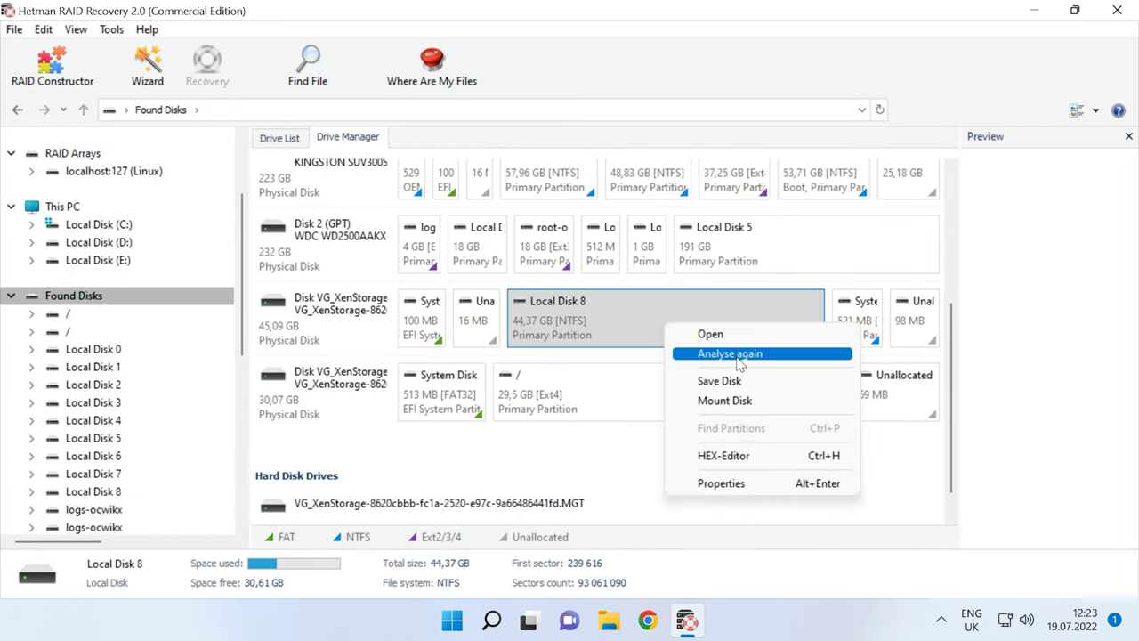
left_click(739, 354)
left_click(295, 218)
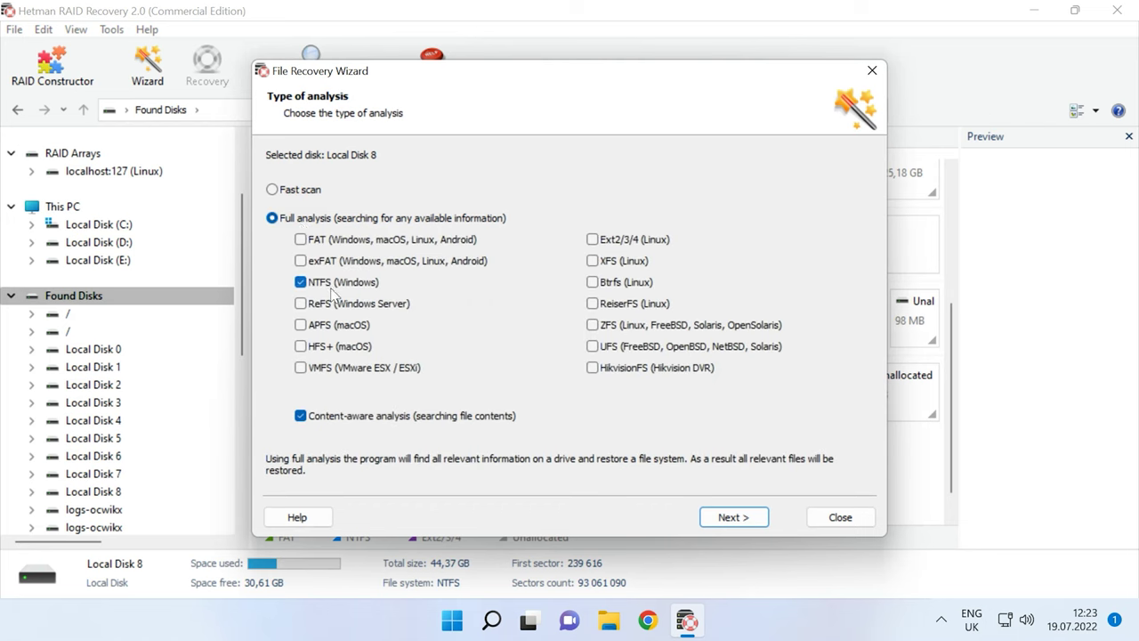
left_click(301, 415)
Finish the full analysis, open the data folder, and browse its Car folder.
left_click(732, 517)
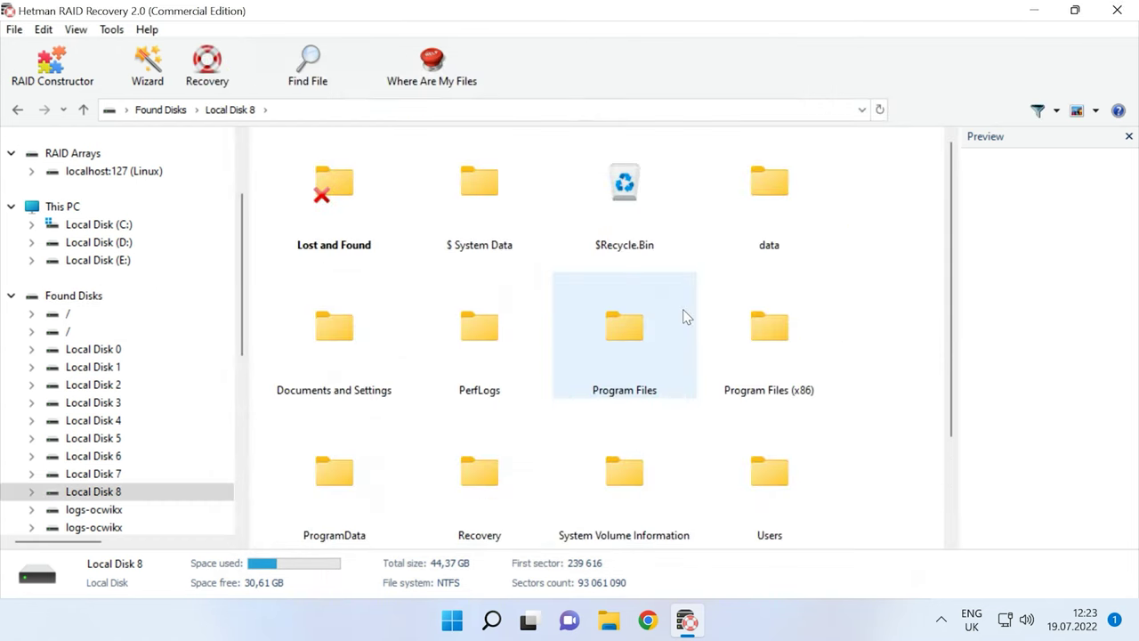
double_click(772, 211)
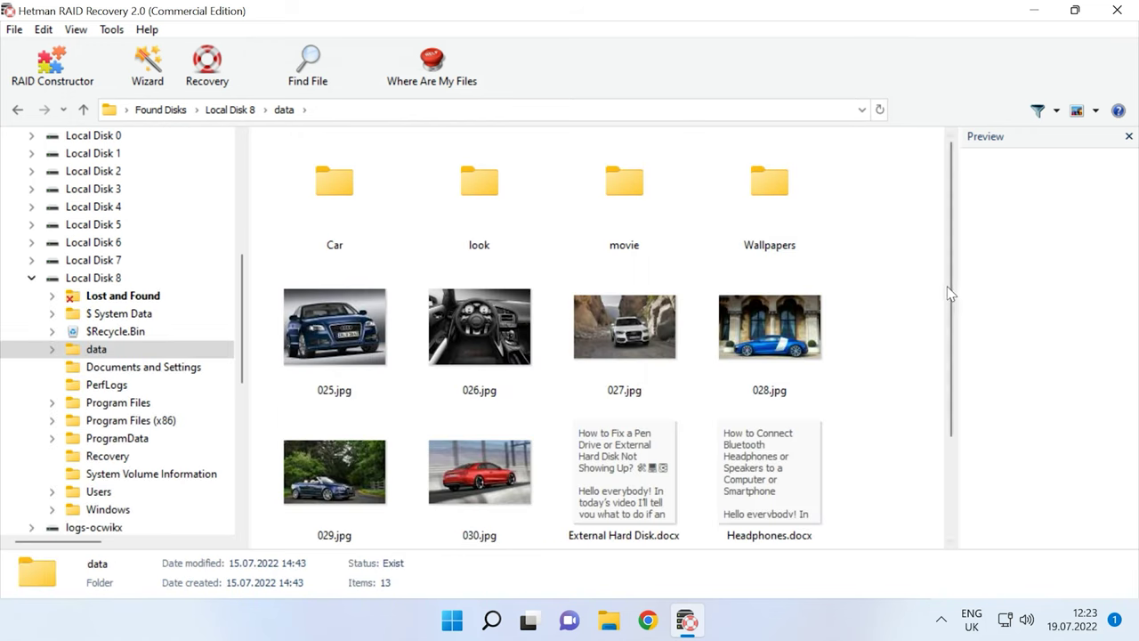
scroll(951, 356, "down", 2)
scroll(947, 349, "up", 2)
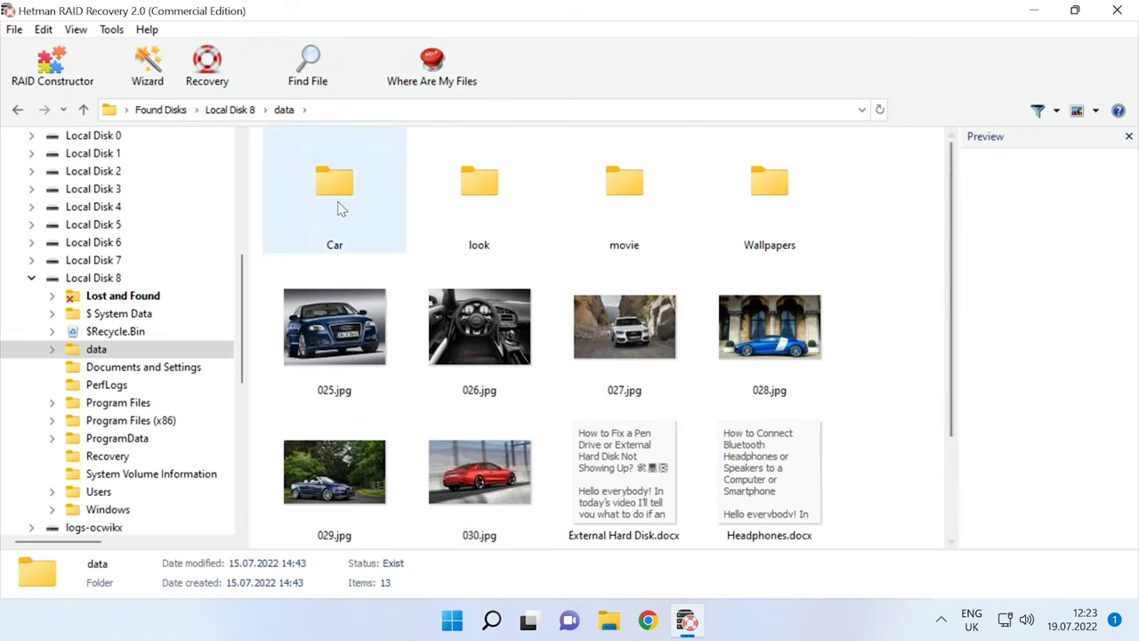
double_click(338, 203)
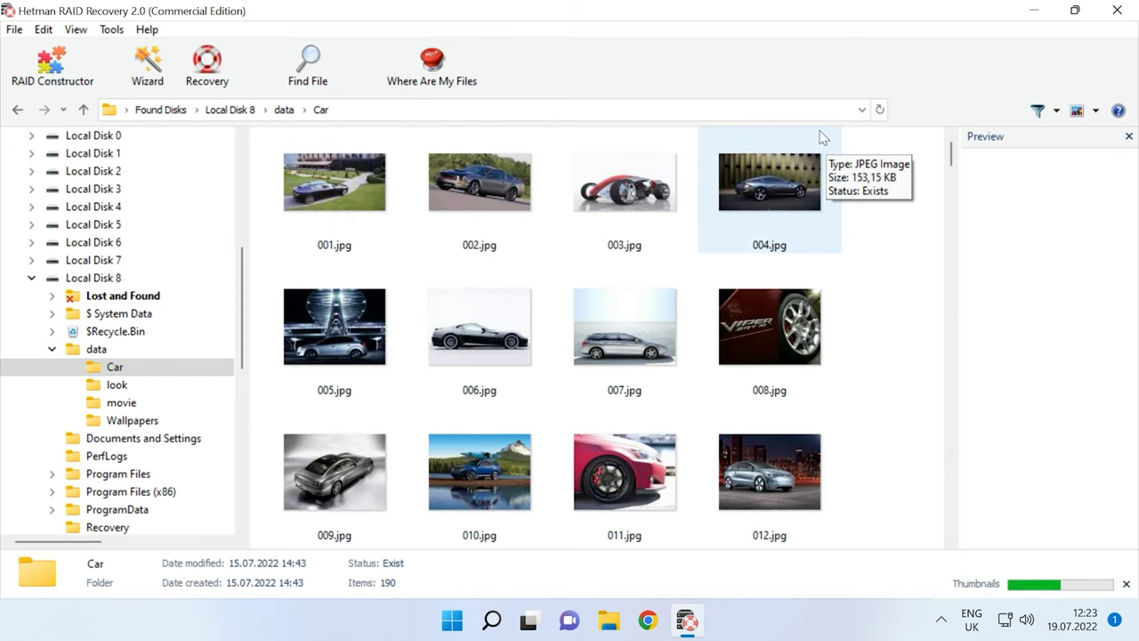
left_click(950, 165)
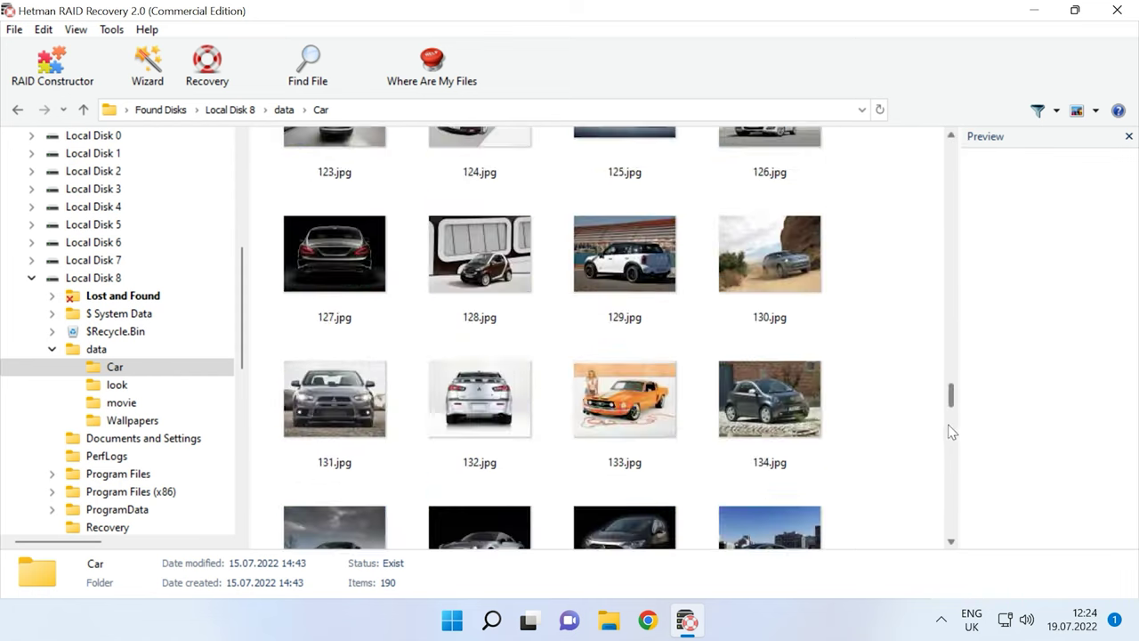
left_click_drag(950, 454, 951, 153)
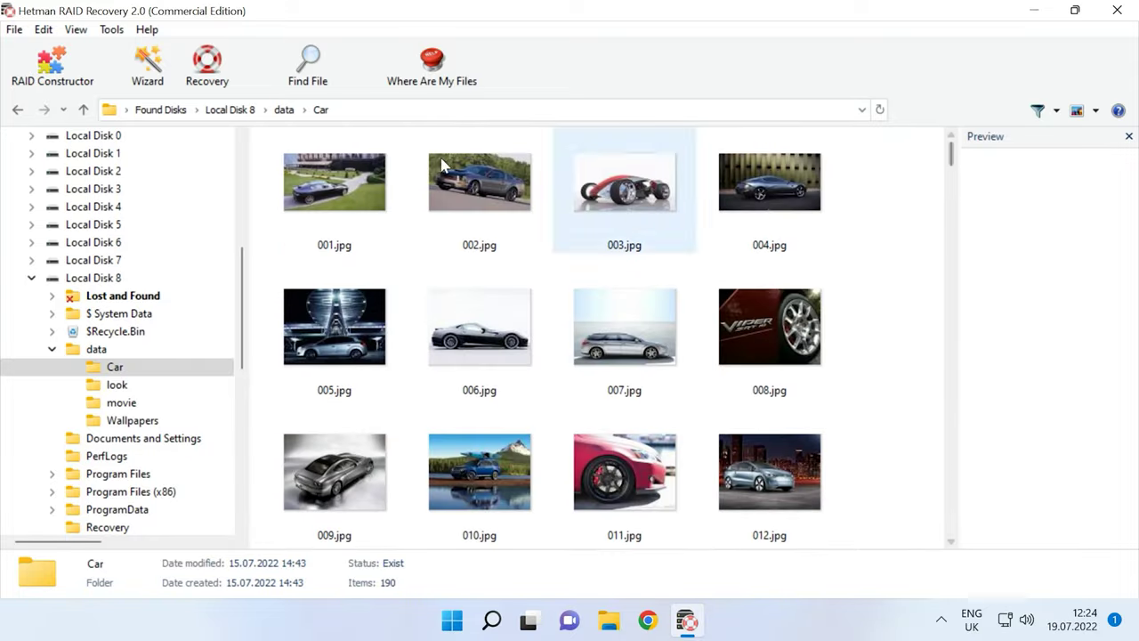
Browse the look and movie folders in turn, then open the Wallpapers folder.
left_click(83, 109)
double_click(509, 190)
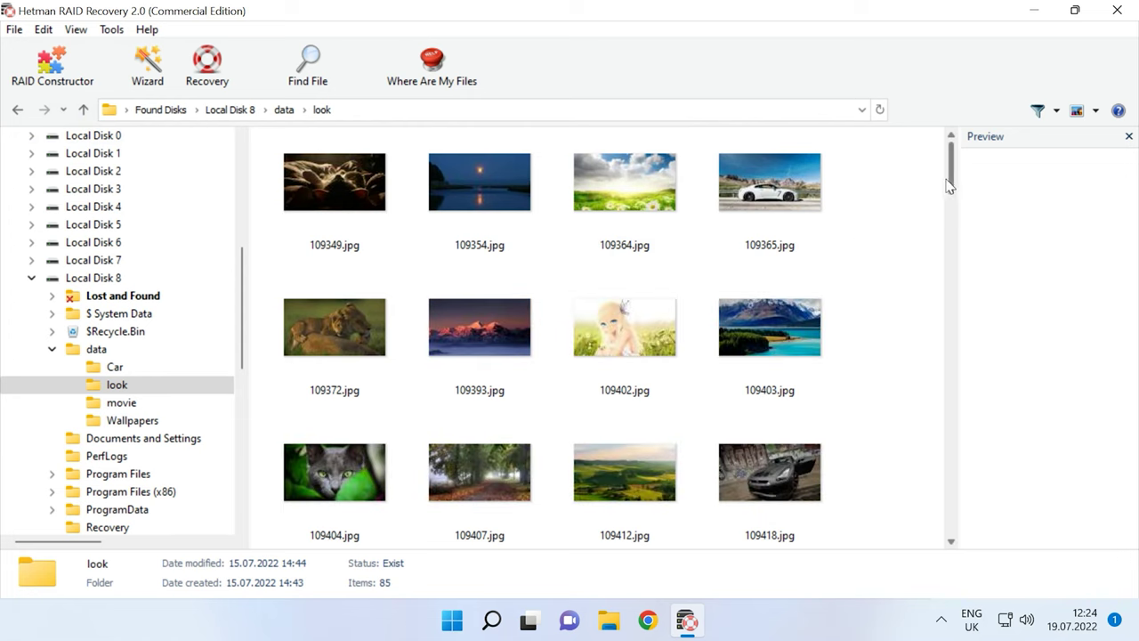
left_click_drag(948, 182, 919, 140)
left_click(83, 110)
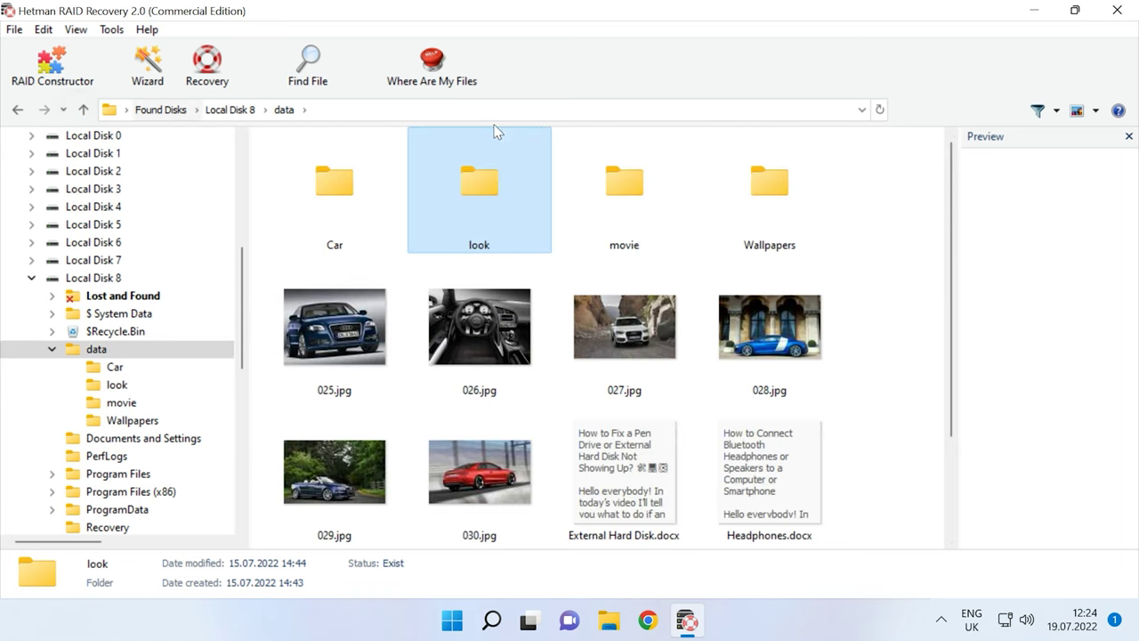
double_click(623, 183)
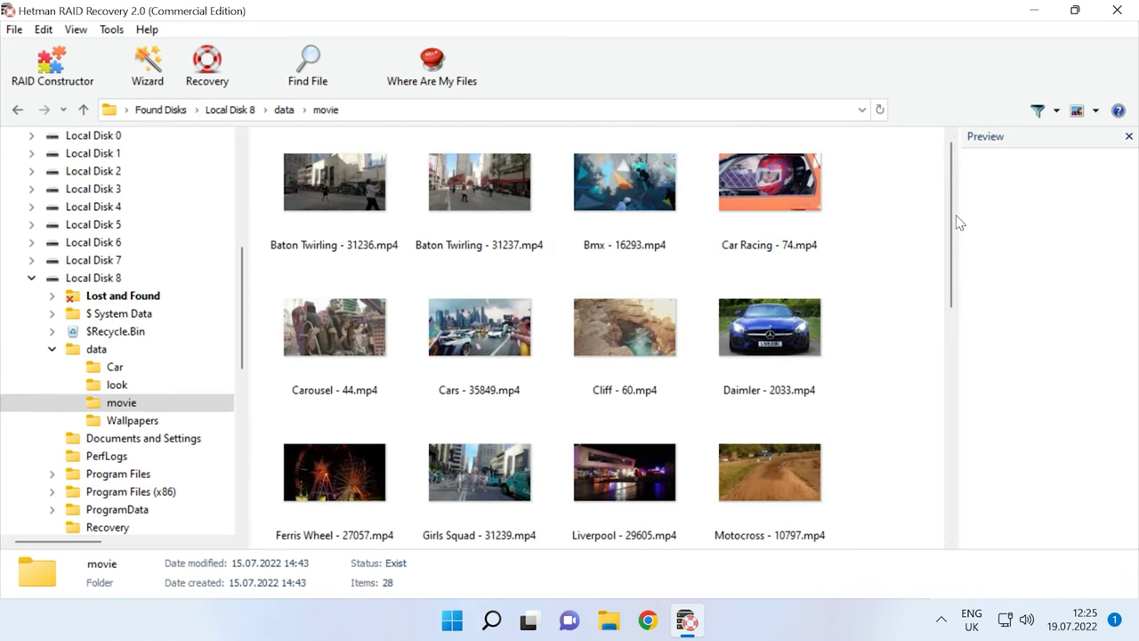
left_click_drag(954, 223, 938, 190)
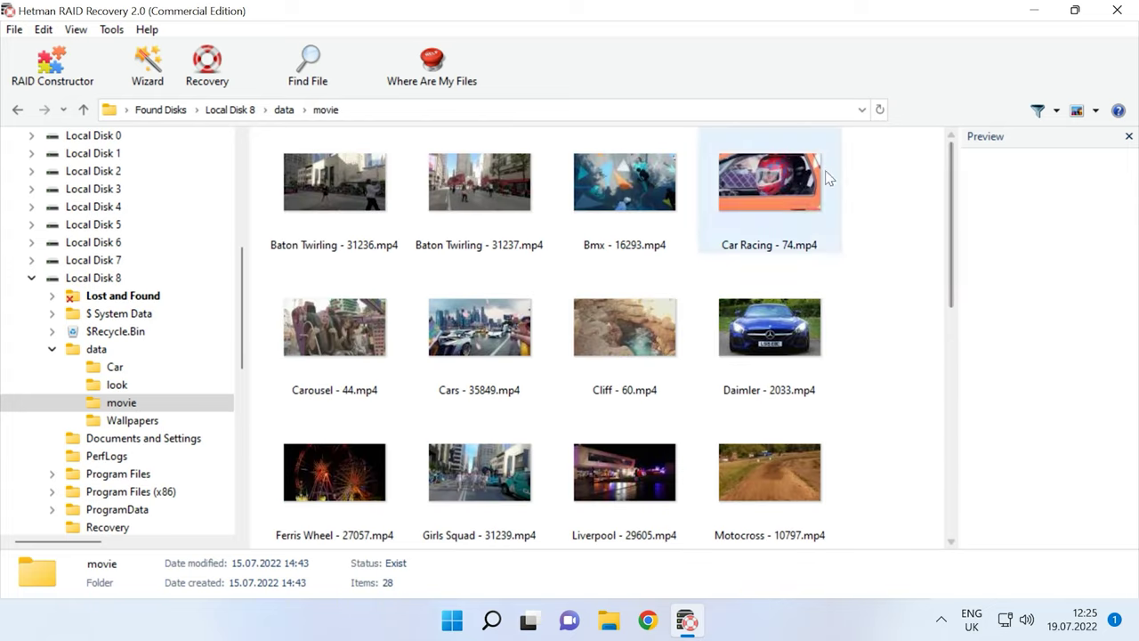
left_click(82, 109)
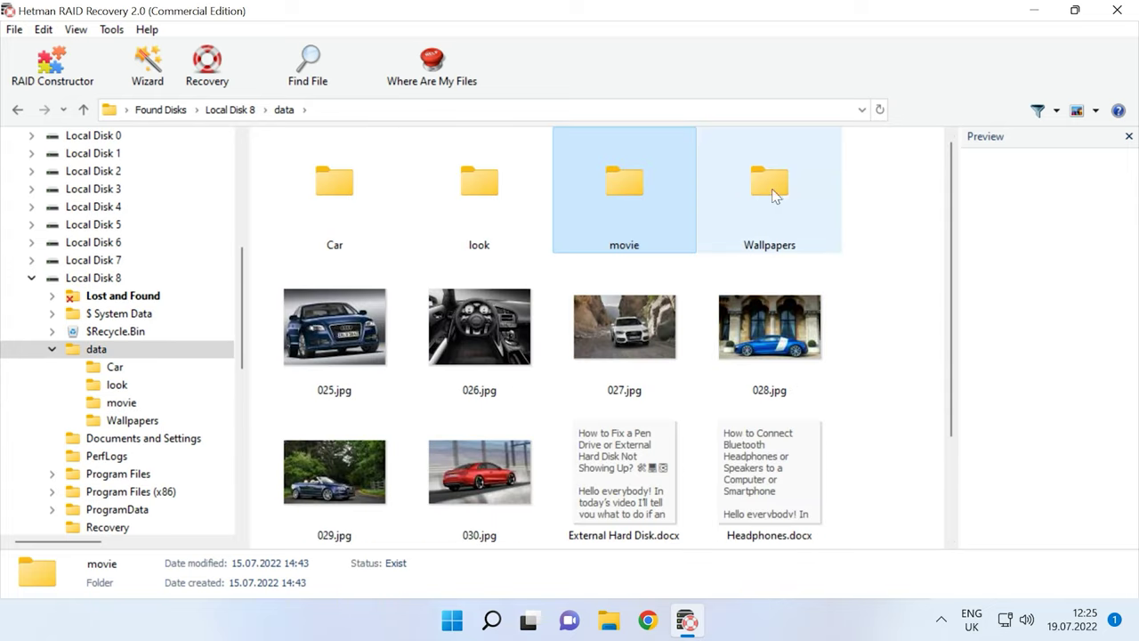
double_click(774, 196)
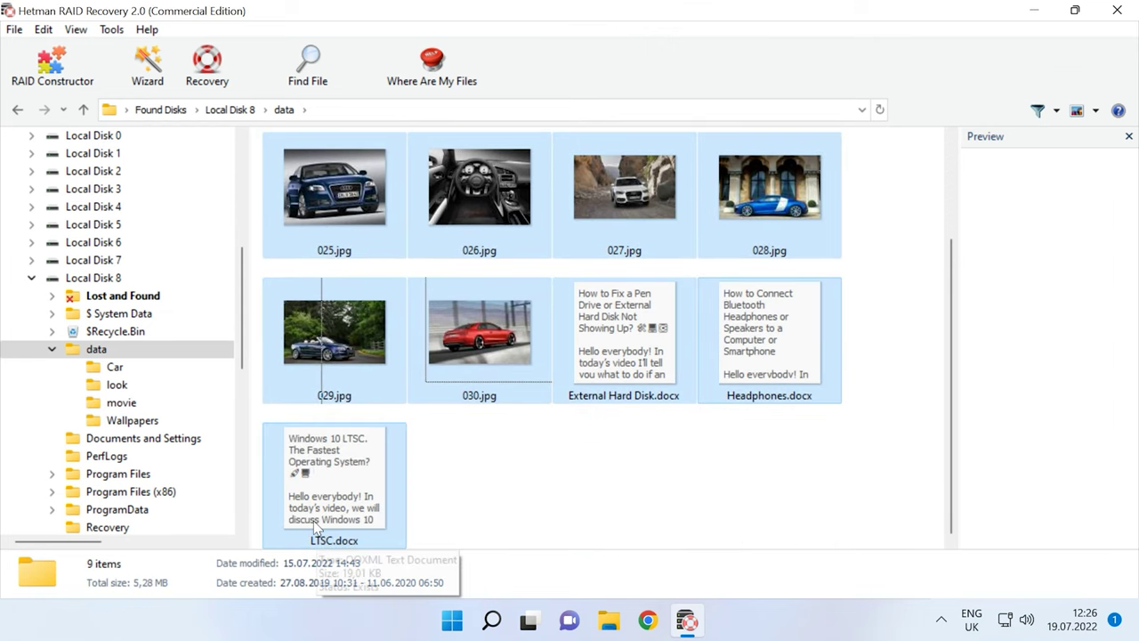
Recover the chosen files to C:\111 on the hard disk and view them in File Explorer.
left_click(210, 91)
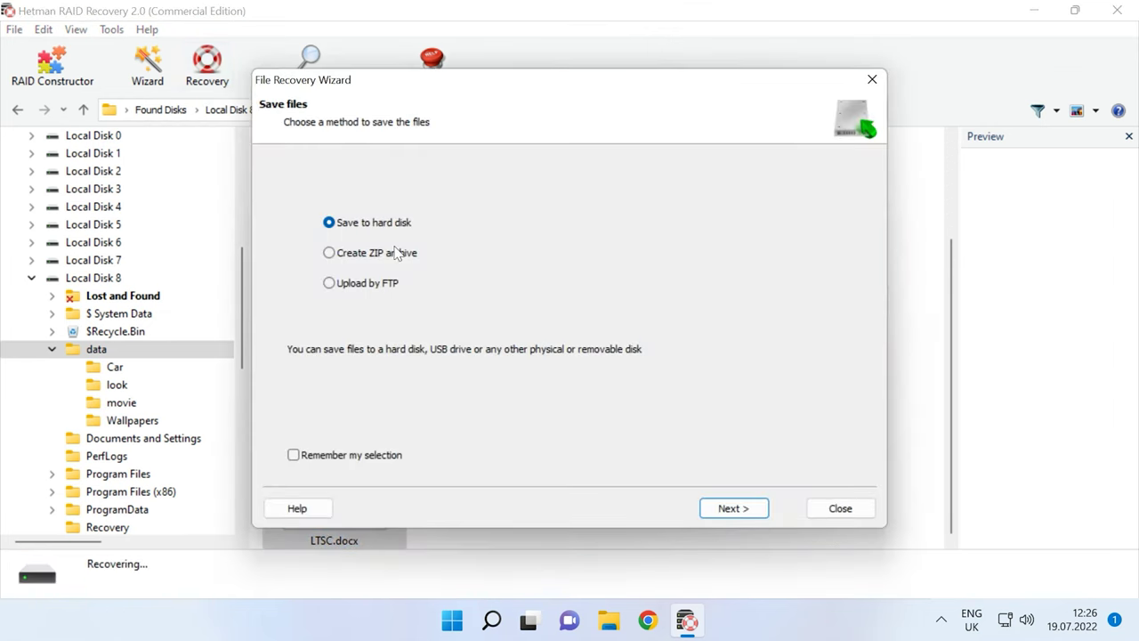
left_click(728, 510)
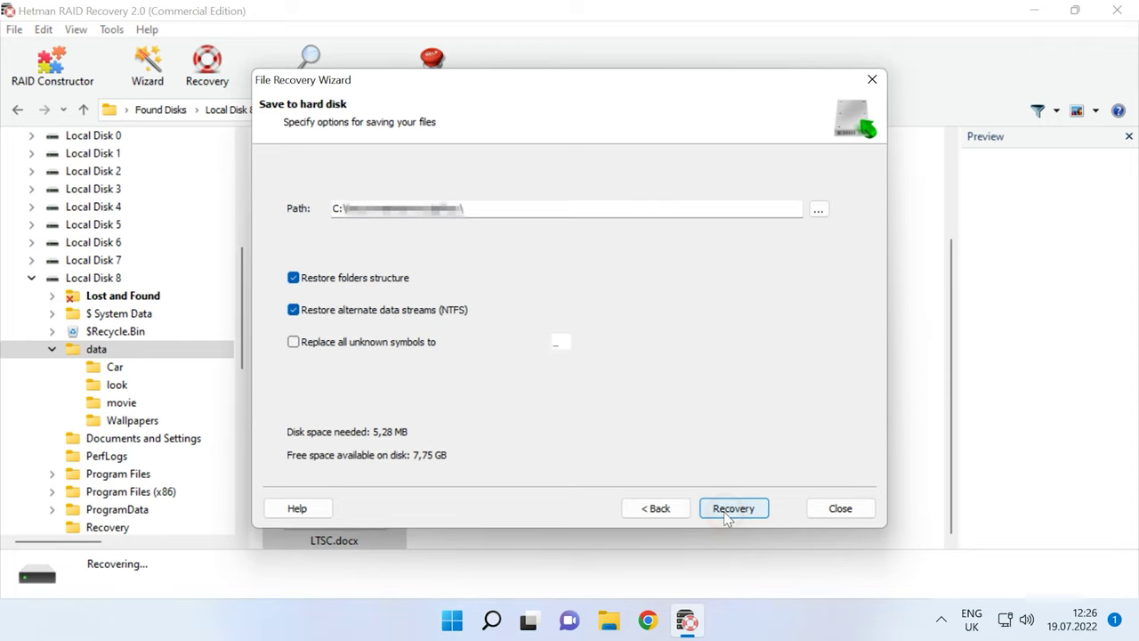
left_click(459, 209)
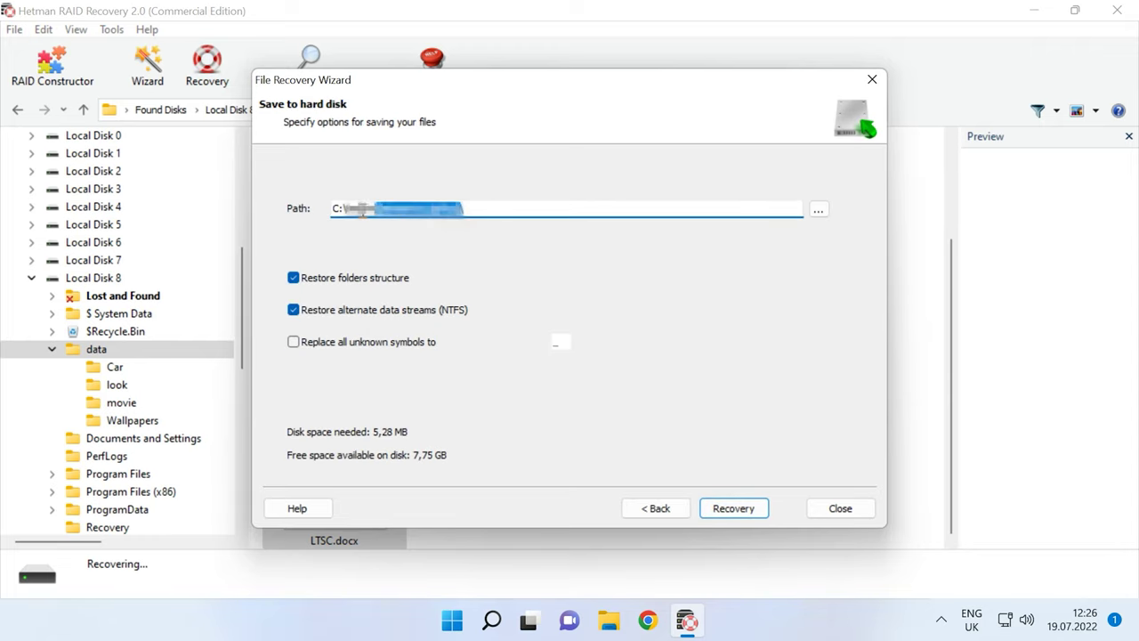
type("111\\")
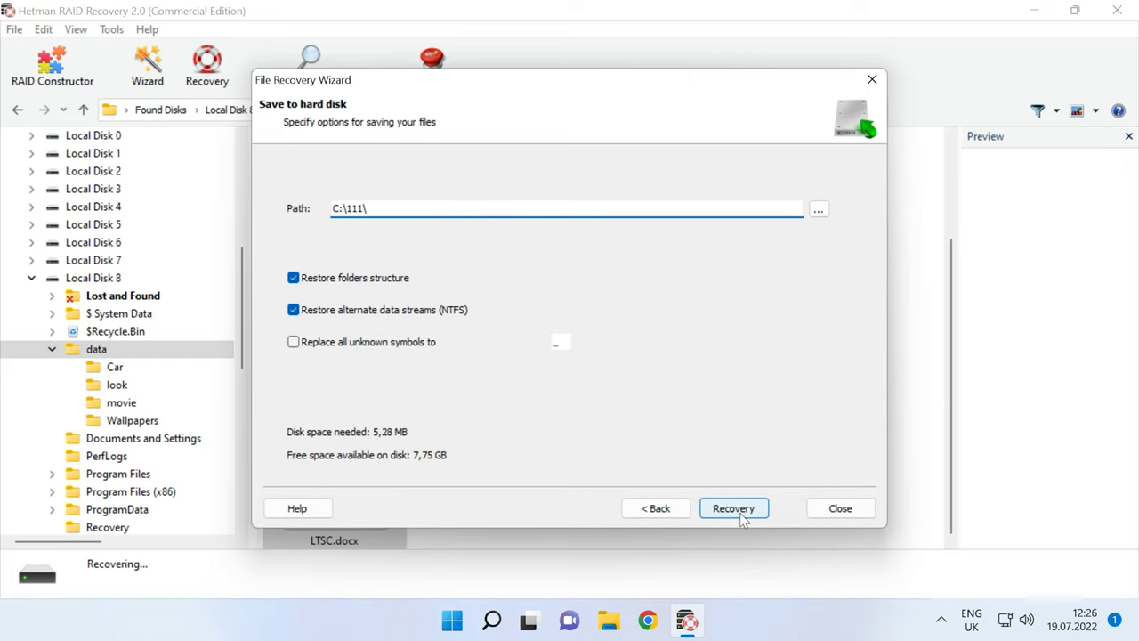
left_click(741, 513)
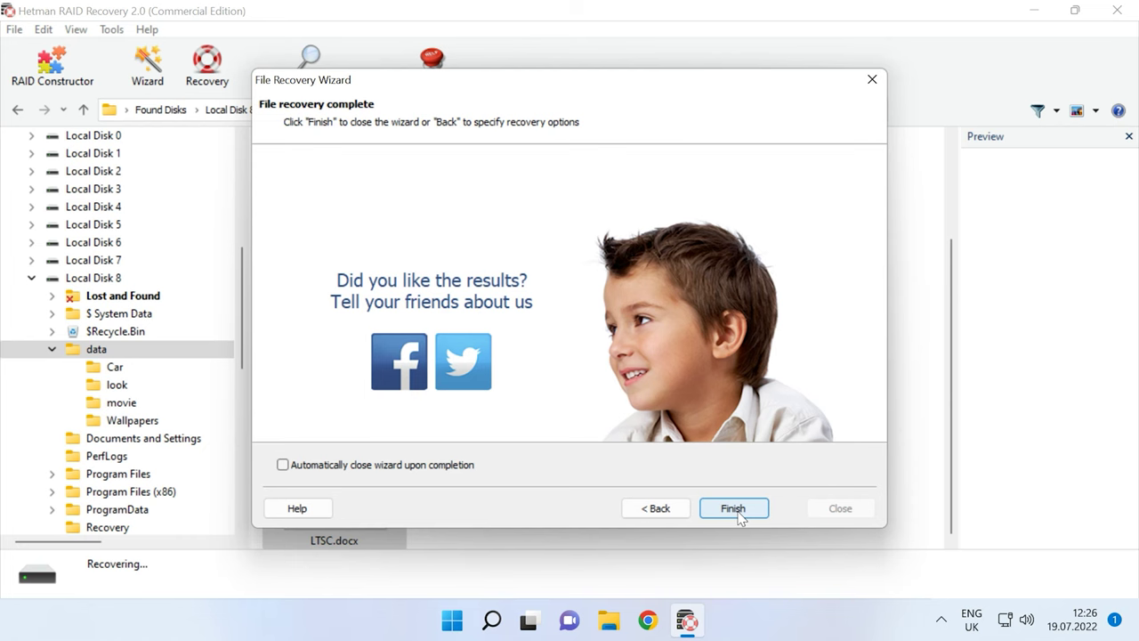
left_click(738, 513)
left_click(611, 623)
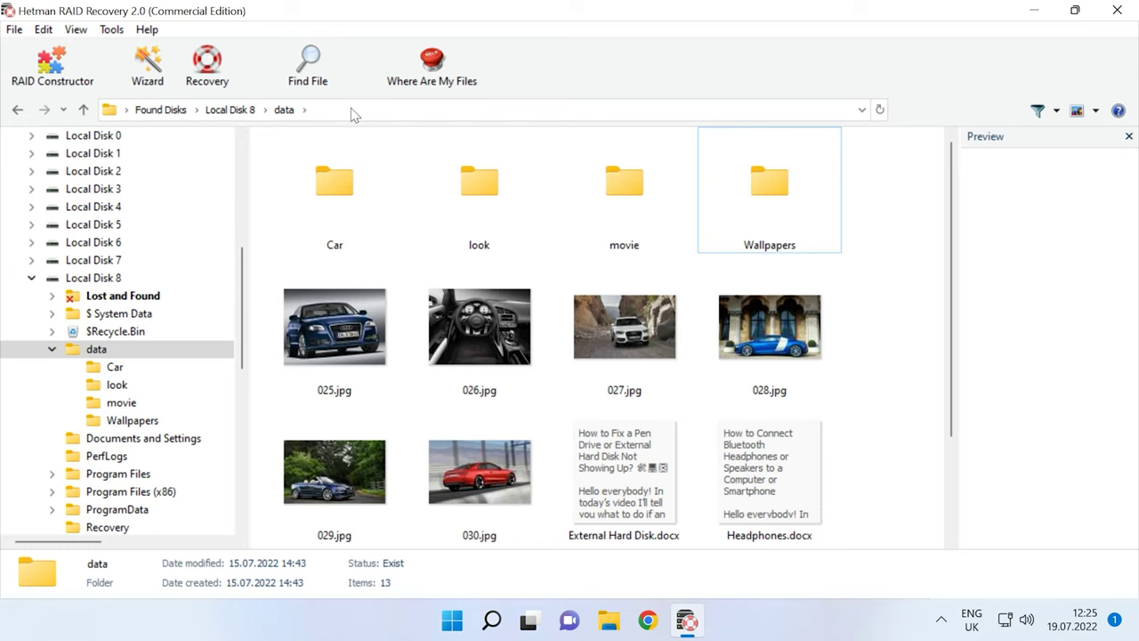
Dismiss the Find File search, then preview the 028.jpg photo and the Headphones.docx text.
left_click(323, 80)
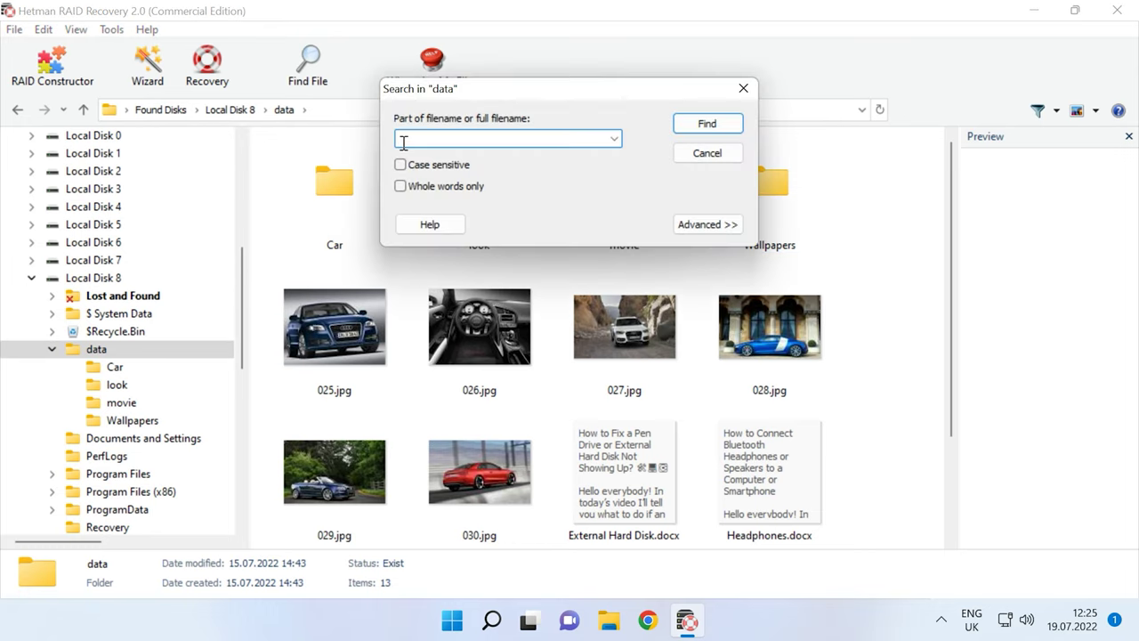
left_click(739, 153)
left_click(756, 307)
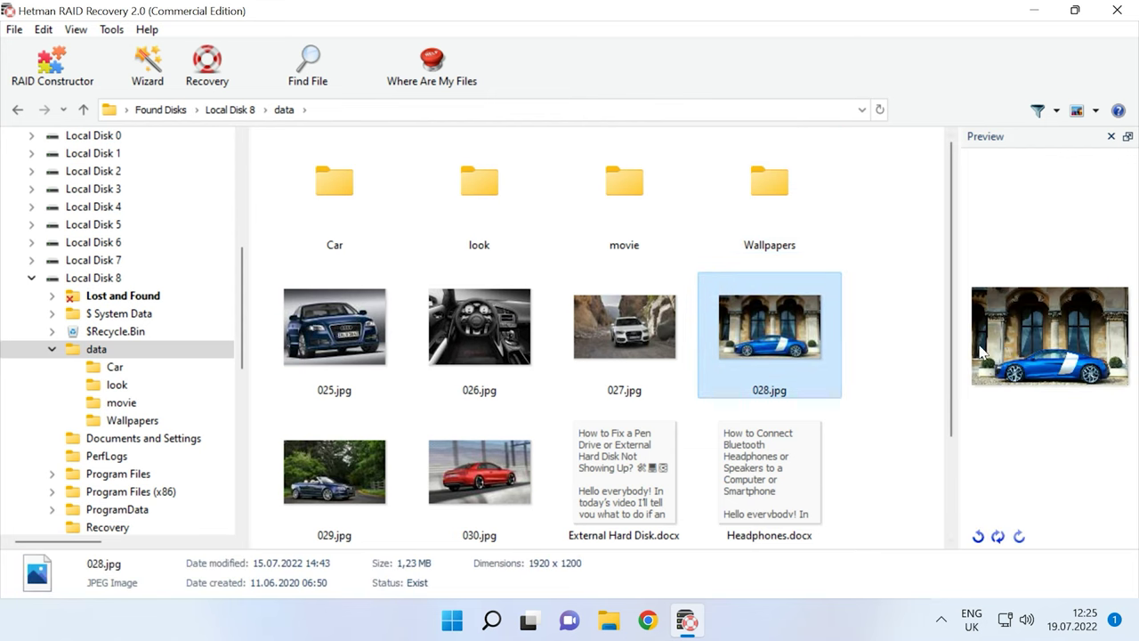
left_click(769, 480)
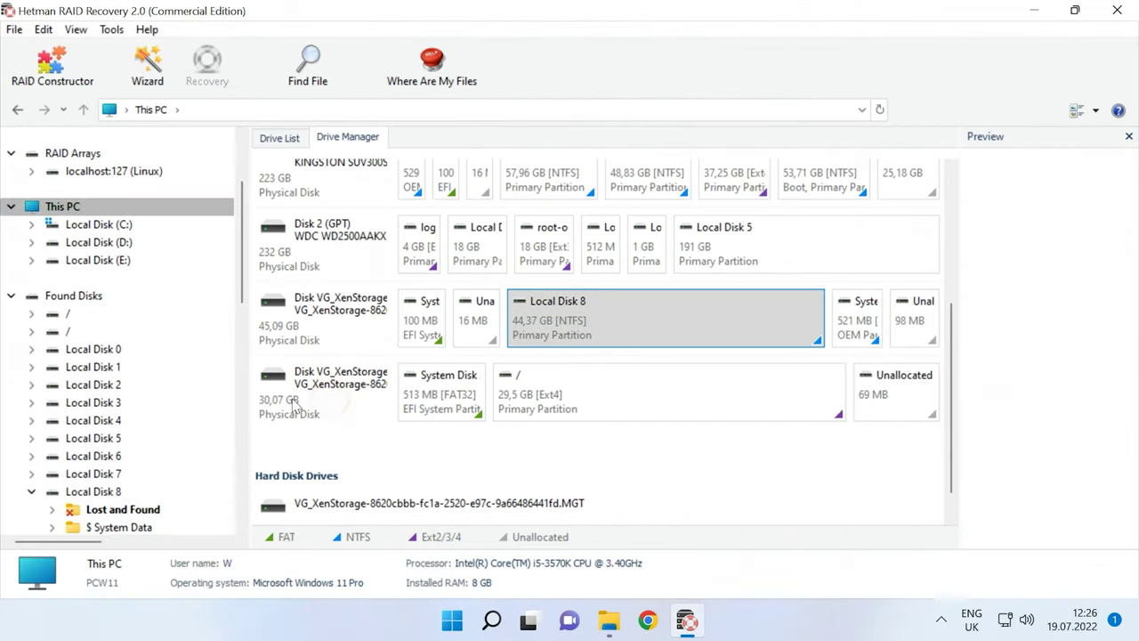
Open the / Ext4 partition of the 30,07 GB XenStorage disk and run a Fast scan to completion.
left_click(311, 402)
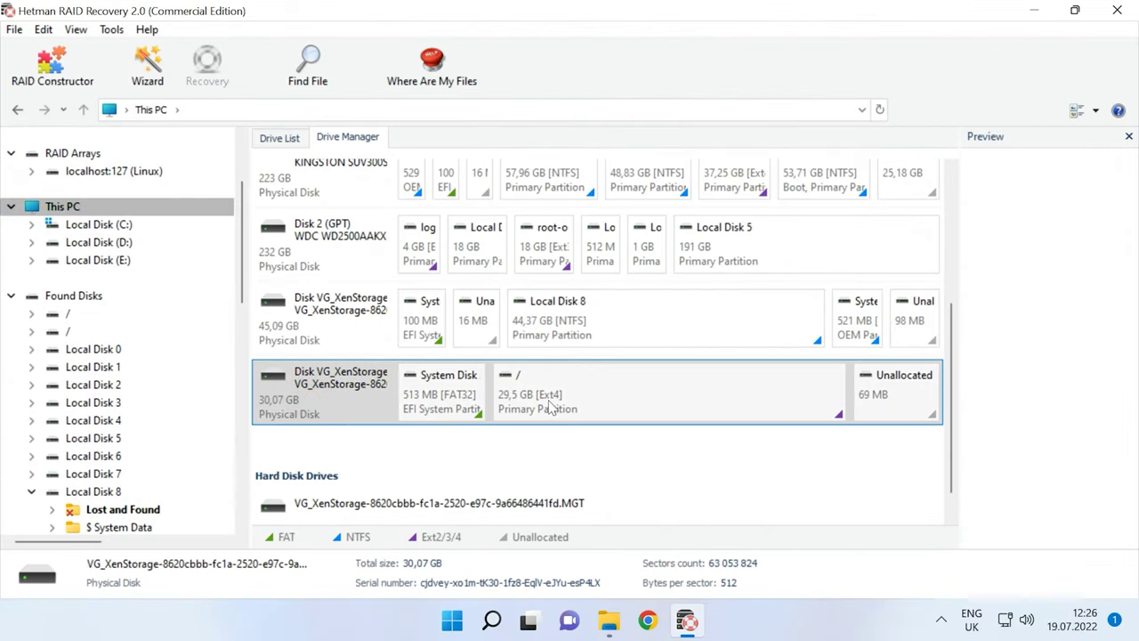
left_click(637, 396)
right_click(637, 391)
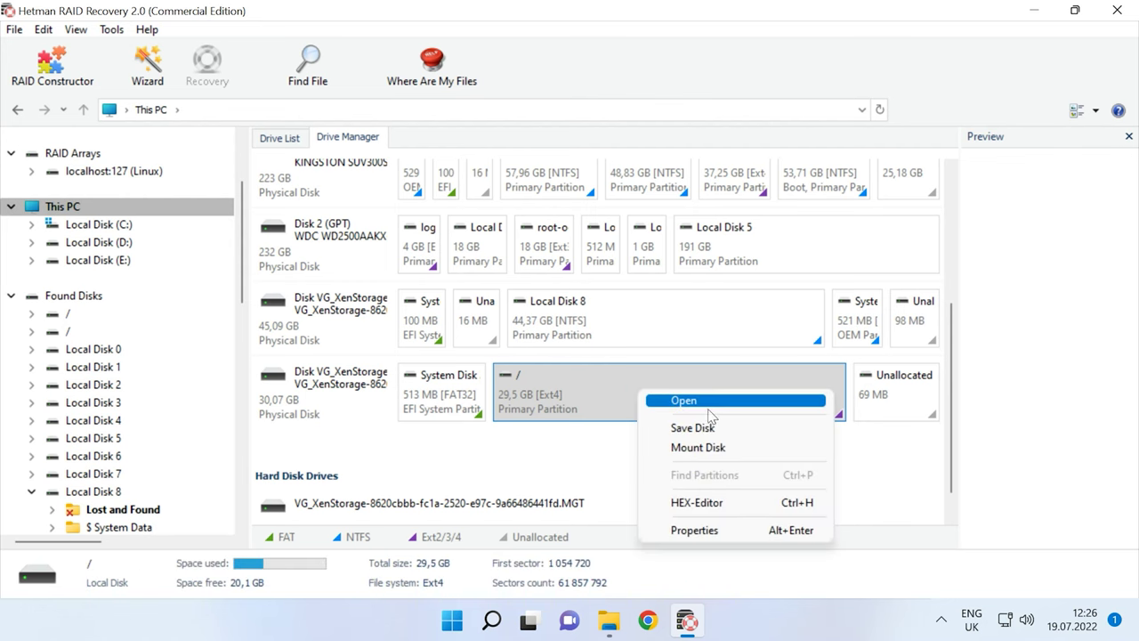
left_click(711, 411)
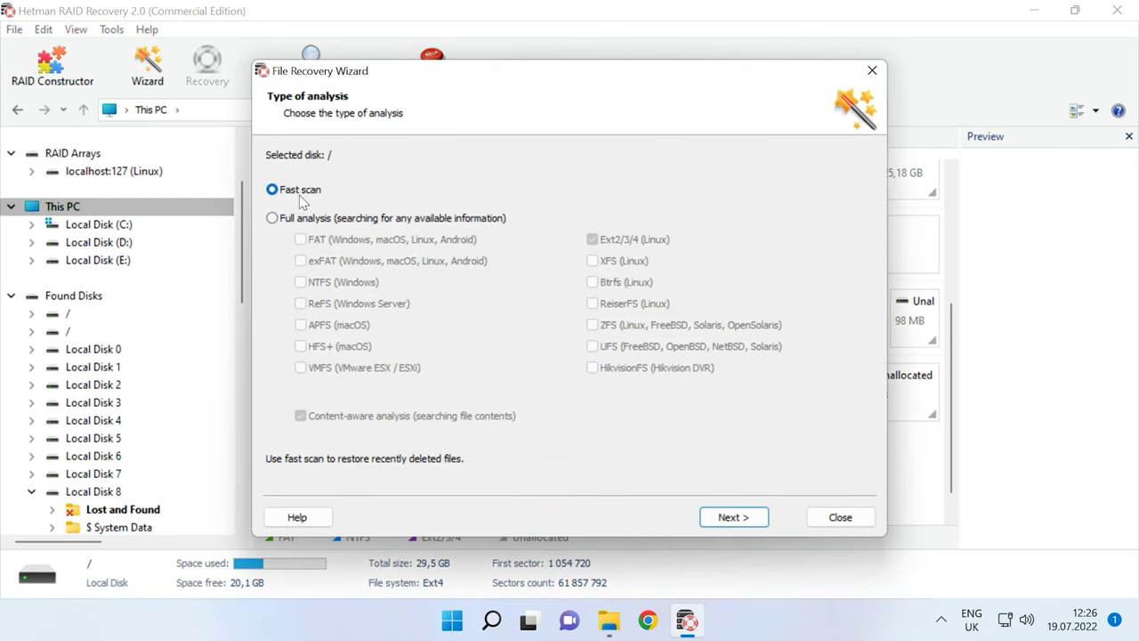
left_click(741, 523)
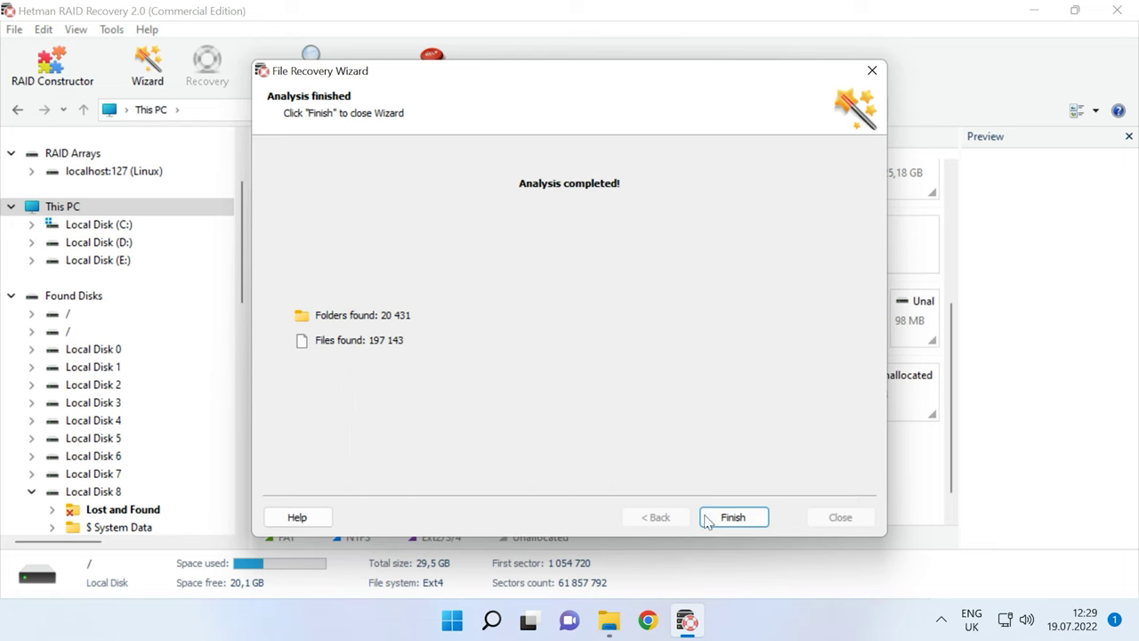
left_click(733, 517)
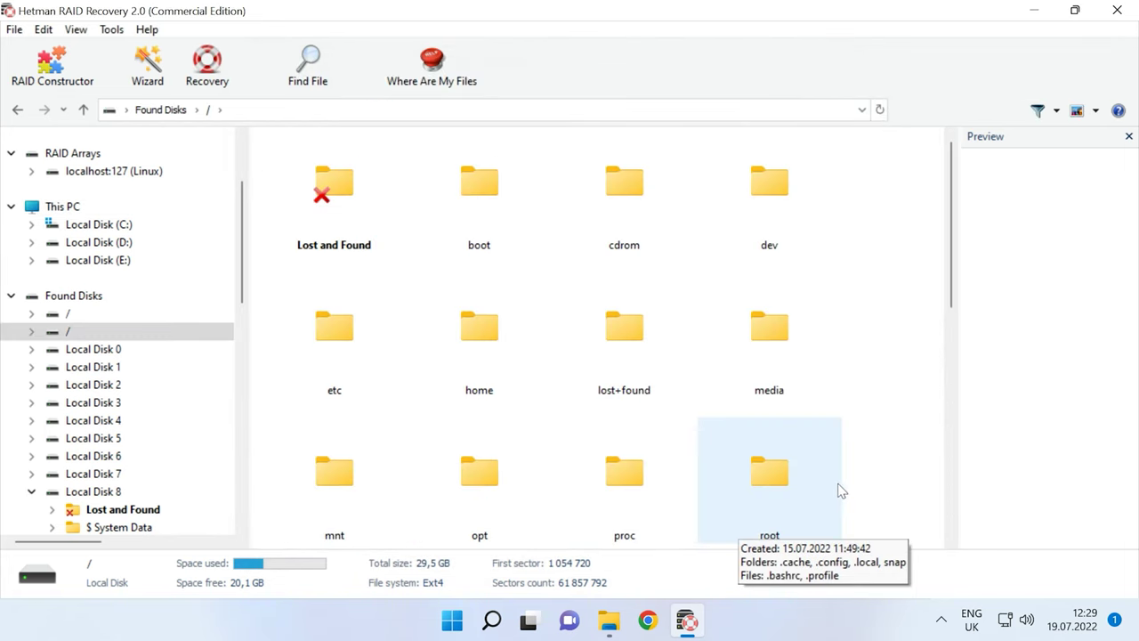
Open the var/data/auto folder on the scanned partition.
scroll(845, 490, "down", 5)
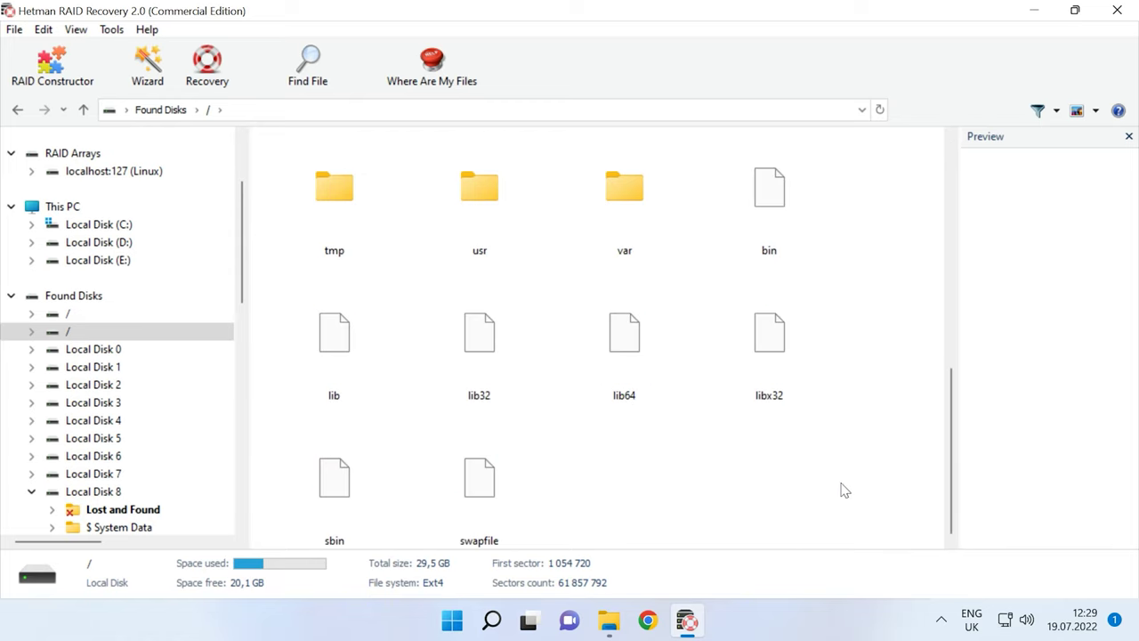
double_click(648, 223)
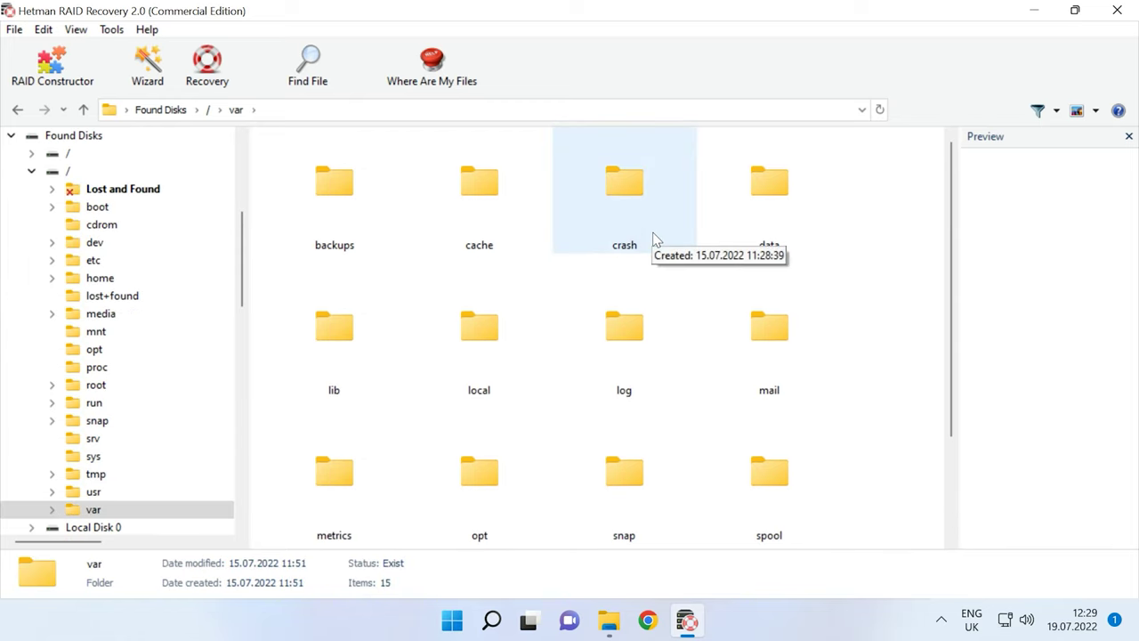
double_click(771, 236)
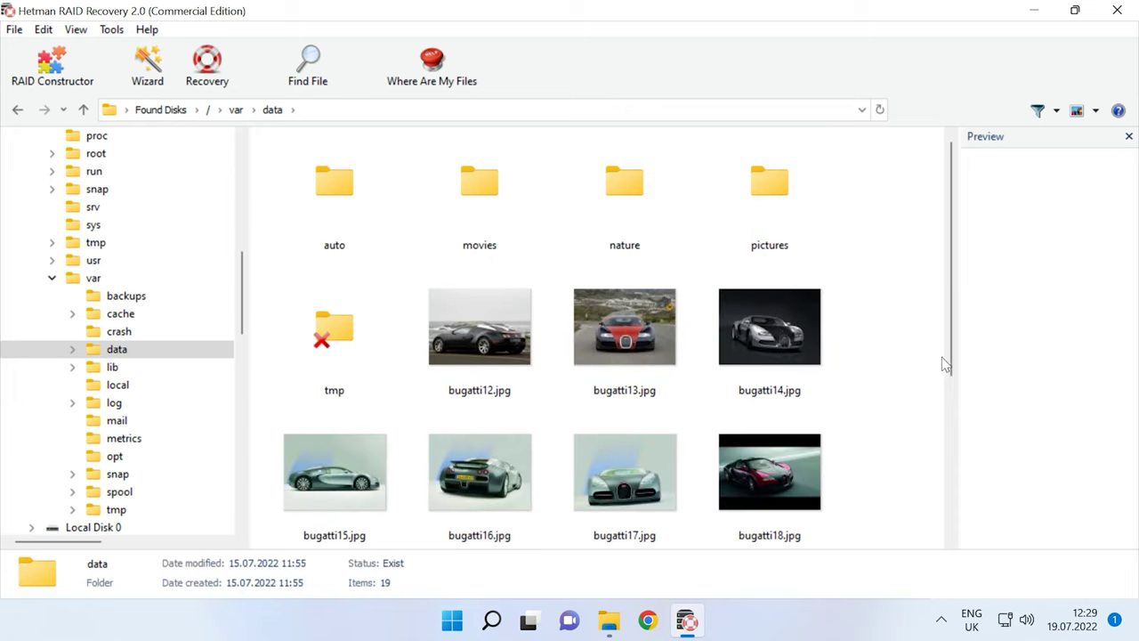
mouse_move(951, 358)
left_mouse_down()
mouse_move(945, 541)
mouse_move(946, 351)
left_mouse_up()
double_click(333, 230)
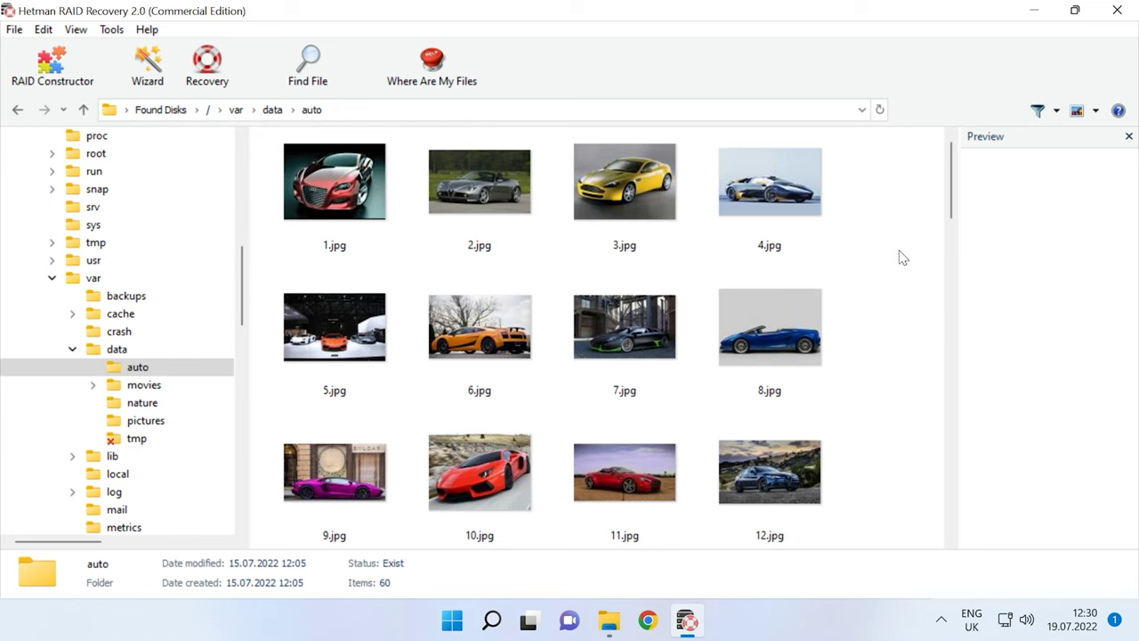
Select the twelve car photos and preview the aston martin and kartinki24_cars_0003.jpg images.
left_click_drag(951, 207, 952, 541)
left_click_drag(869, 508, 305, 217)
left_click(351, 227)
left_click(480, 227)
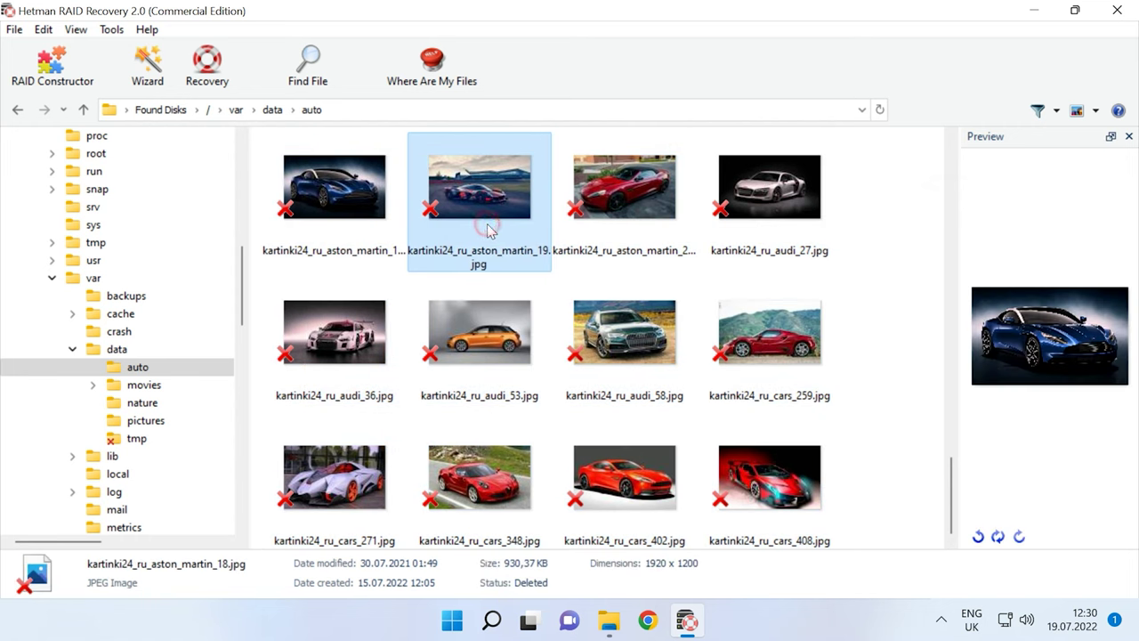
scroll(779, 410, "up", 5)
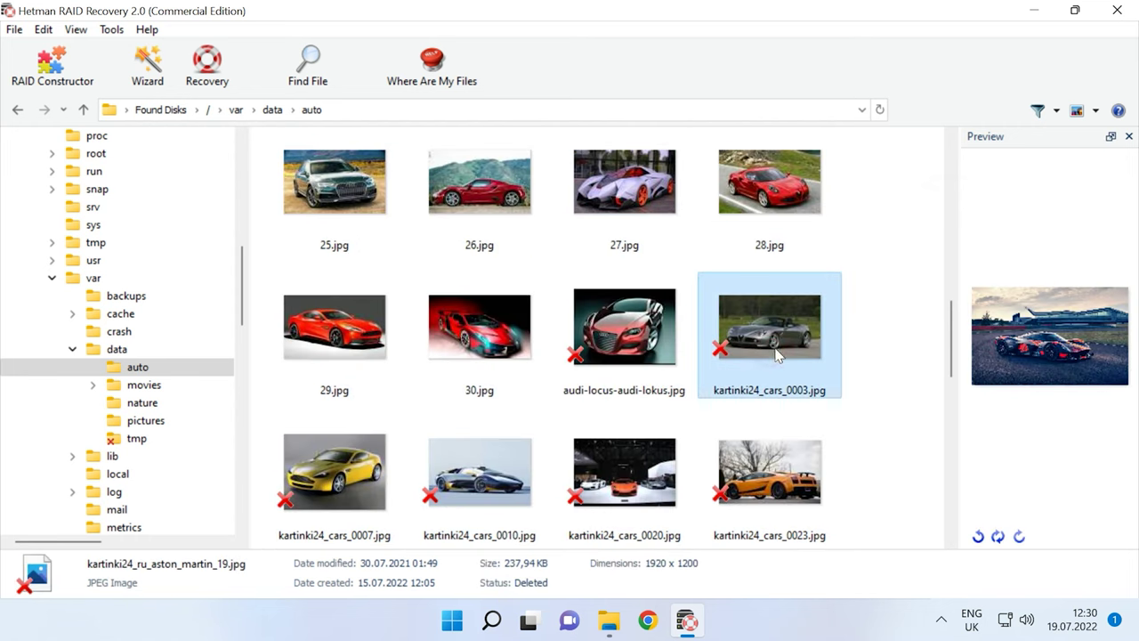
left_click(779, 350)
left_click(83, 110)
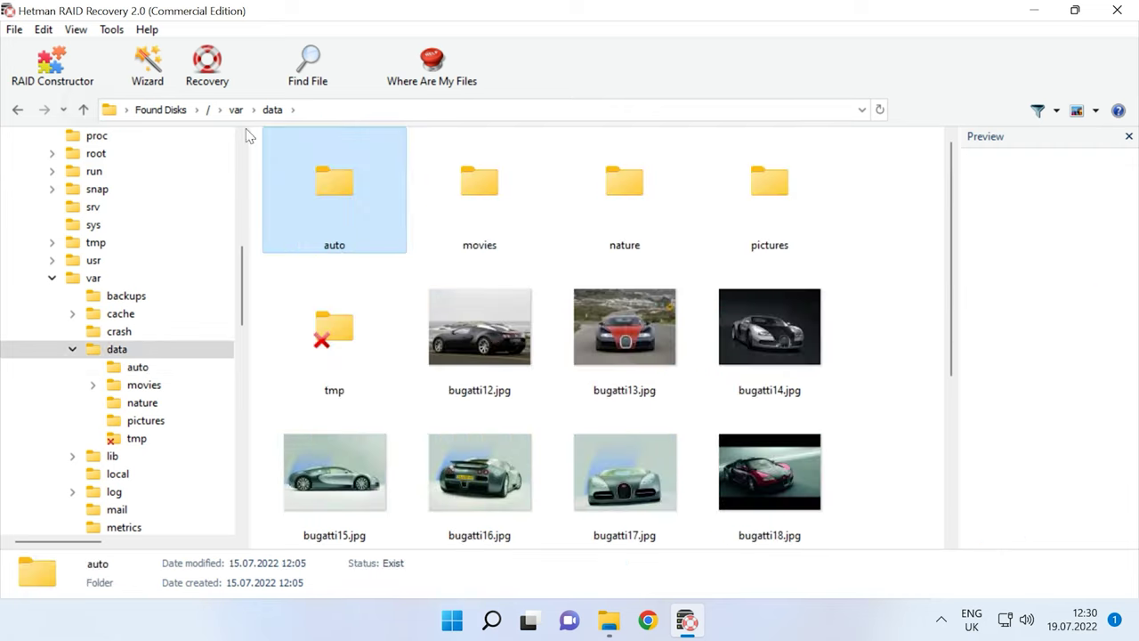
double_click(479, 187)
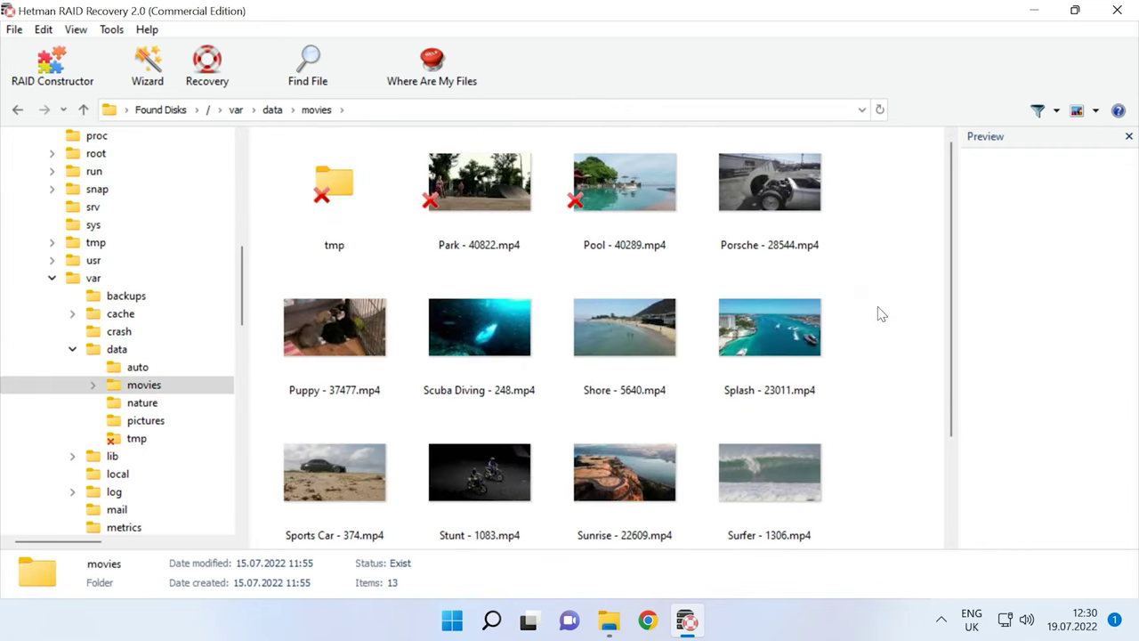
left_click(568, 217)
left_click(537, 212)
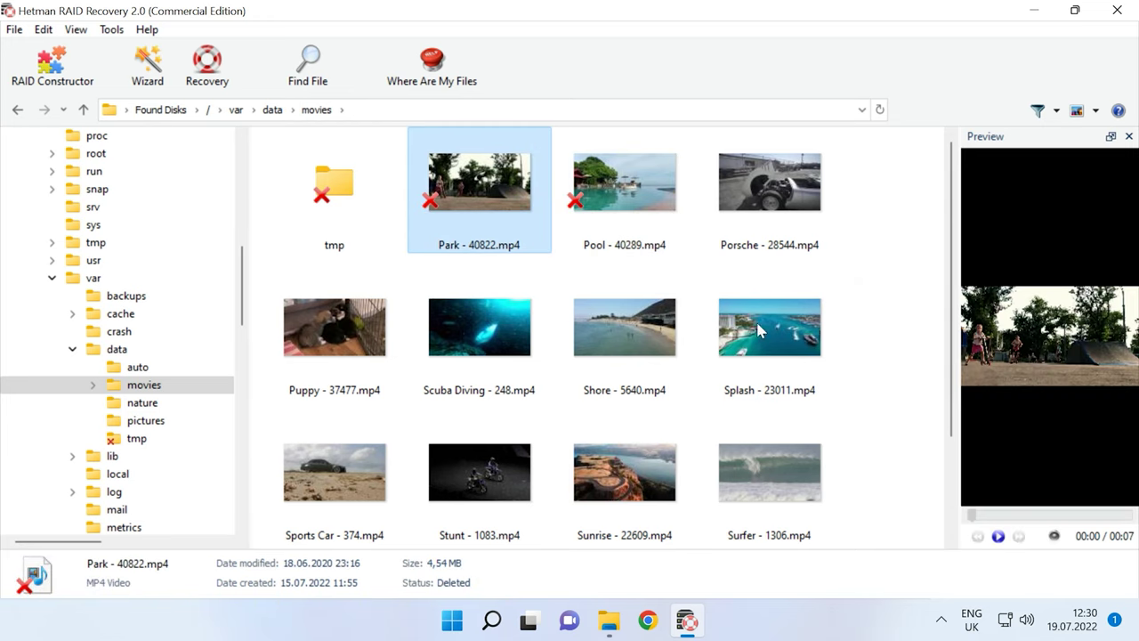
left_click(997, 537)
left_click(84, 109)
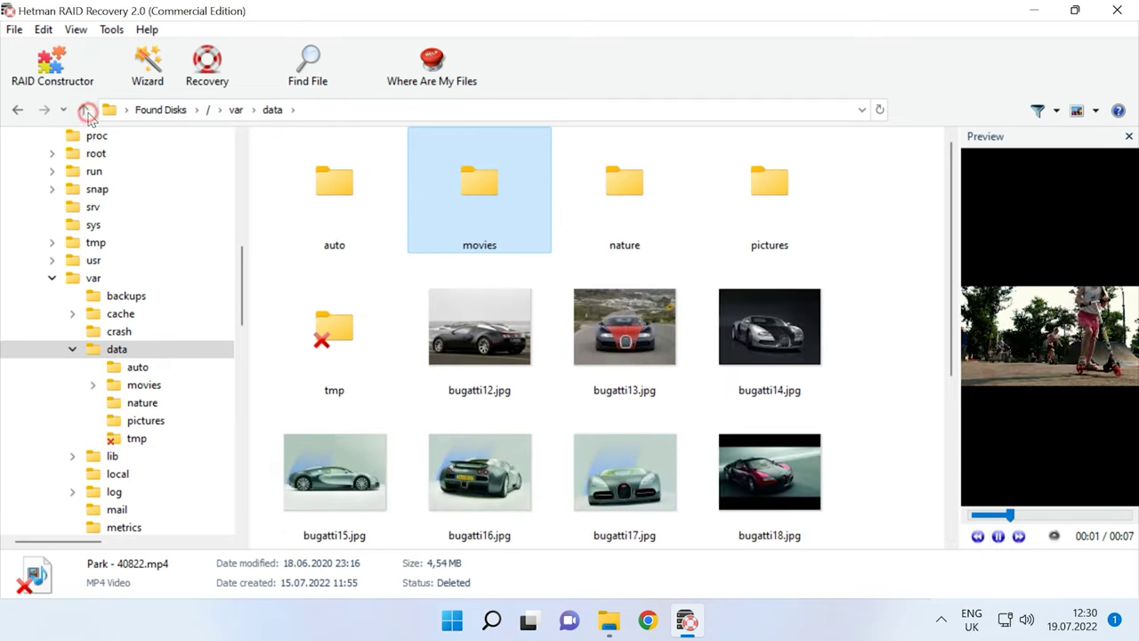
double_click(630, 245)
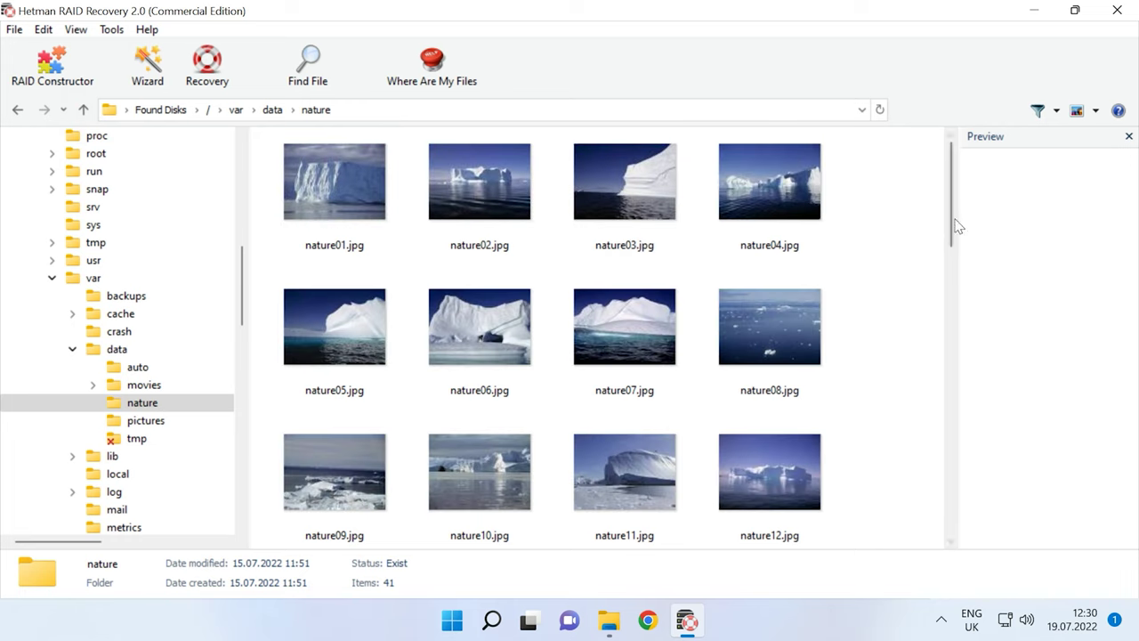
left_click_drag(951, 220, 950, 152)
left_click(82, 111)
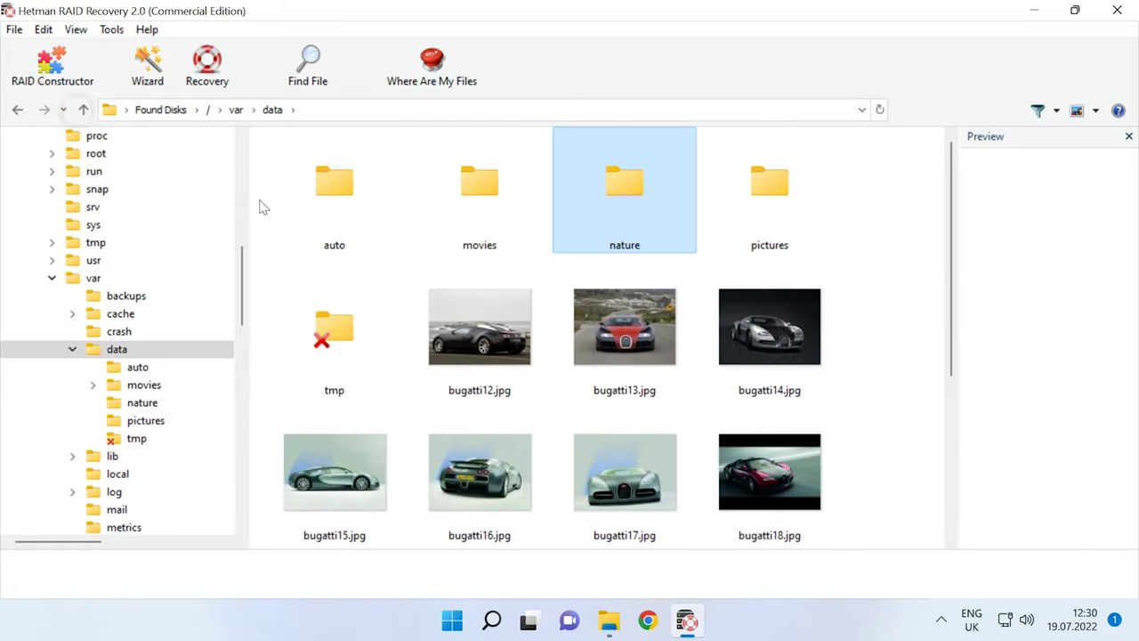
double_click(723, 187)
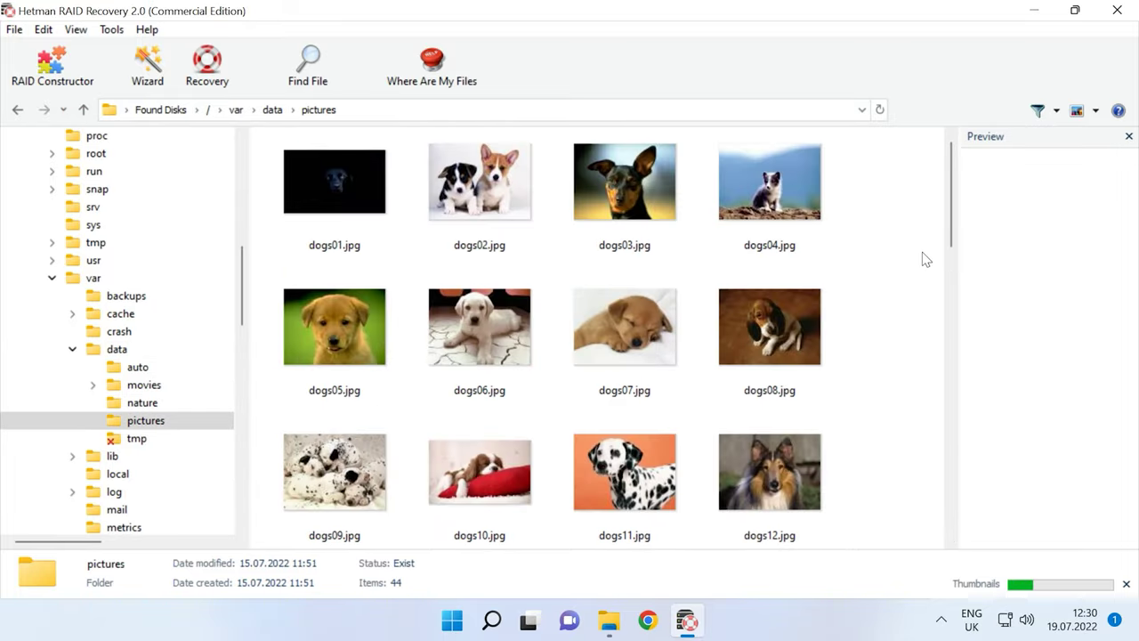
scroll(953, 223, "down", 2)
scroll(940, 490, "up", 2)
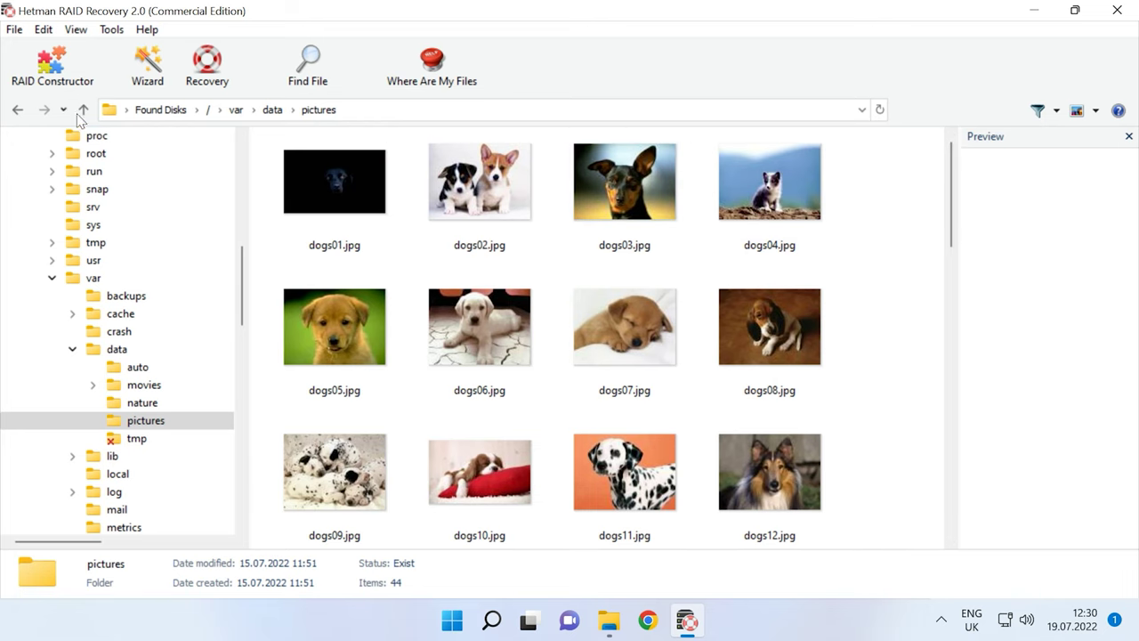
left_click(83, 110)
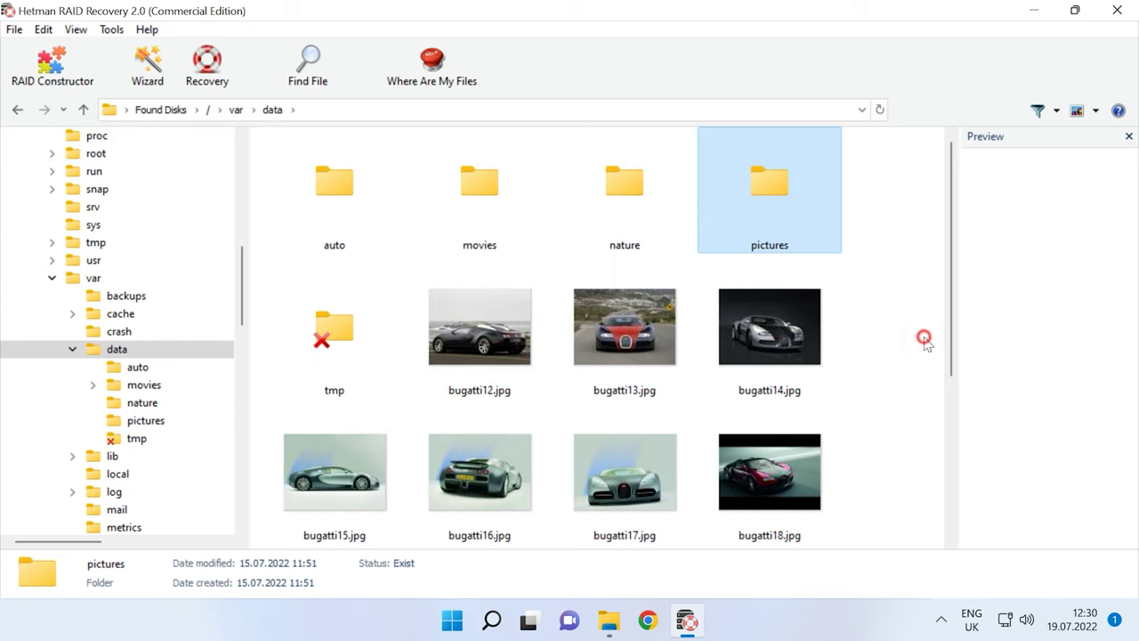
Recover the selected bugatti photos to C:\111 and open that folder to view them.
left_click_drag(911, 319, 459, 437)
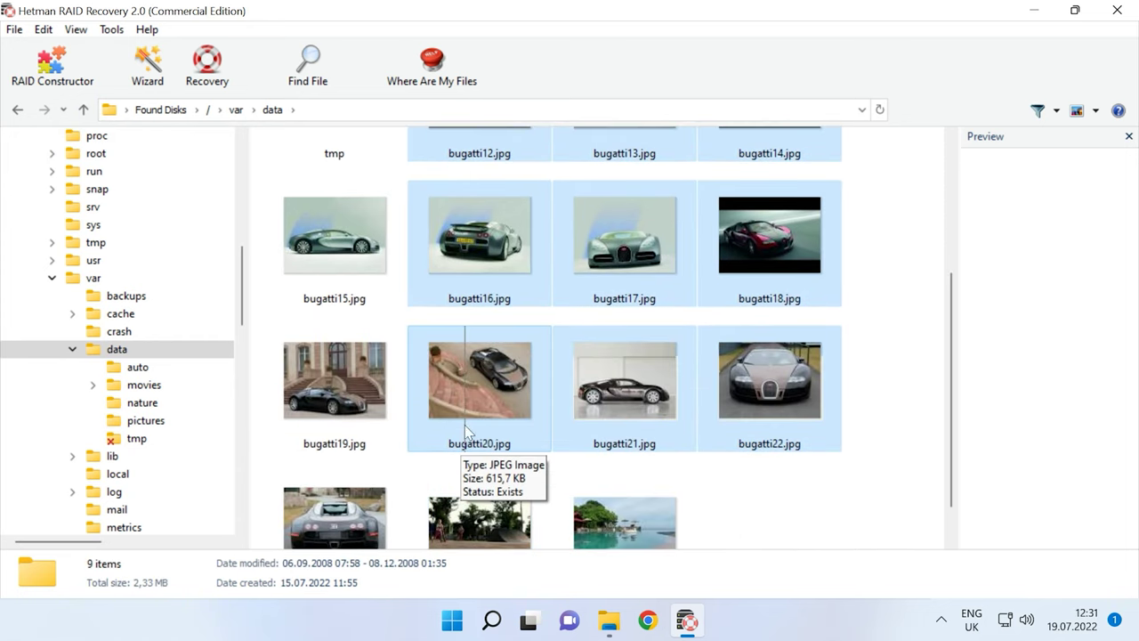
left_click(207, 71)
left_click(713, 512)
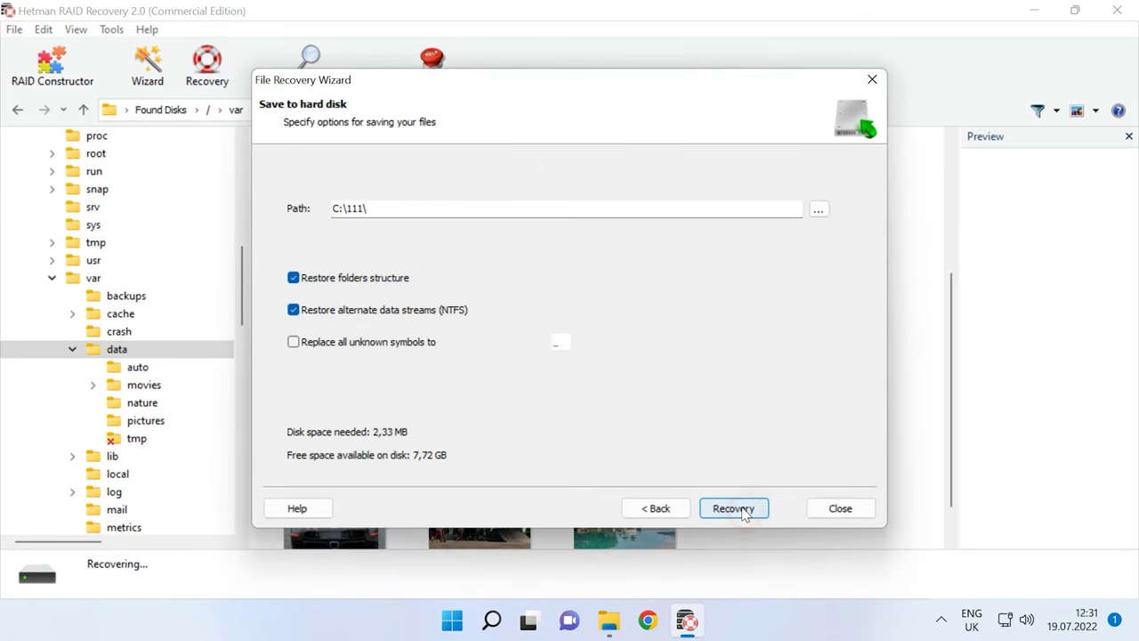
left_click(733, 508)
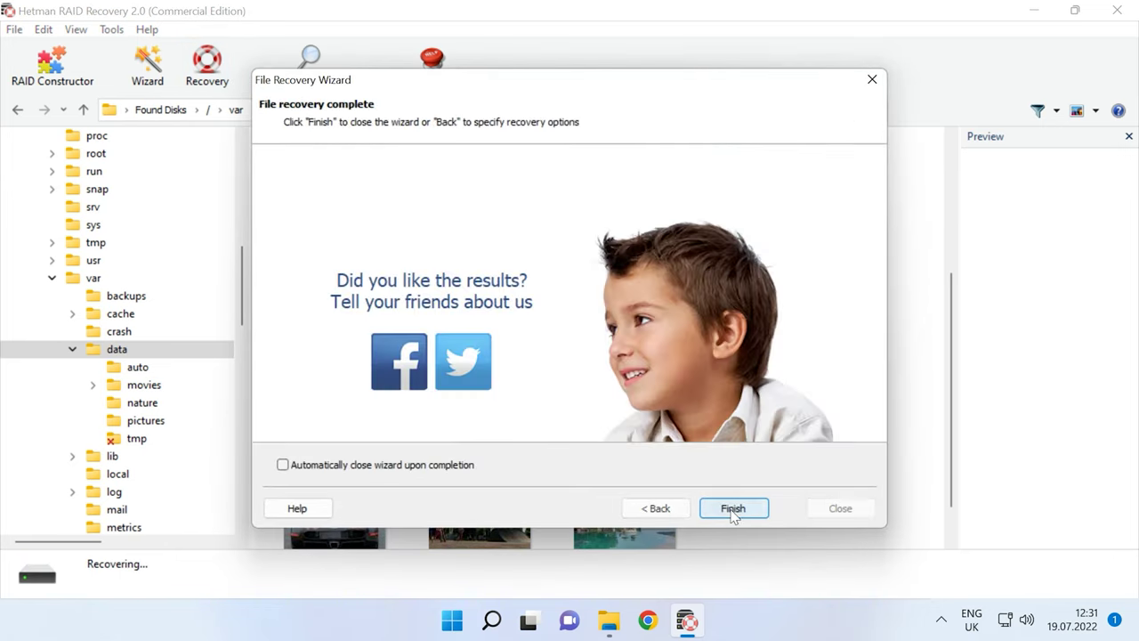
left_click(733, 510)
left_click(607, 622)
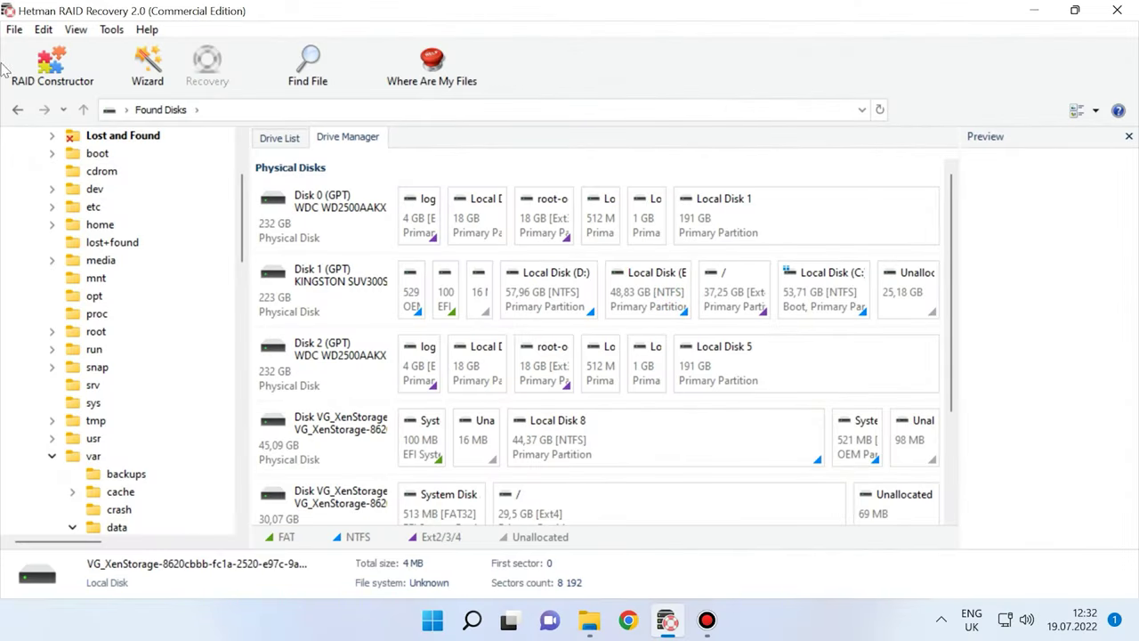
Start the RAID Constructor in Manual mode.
left_click(82, 89)
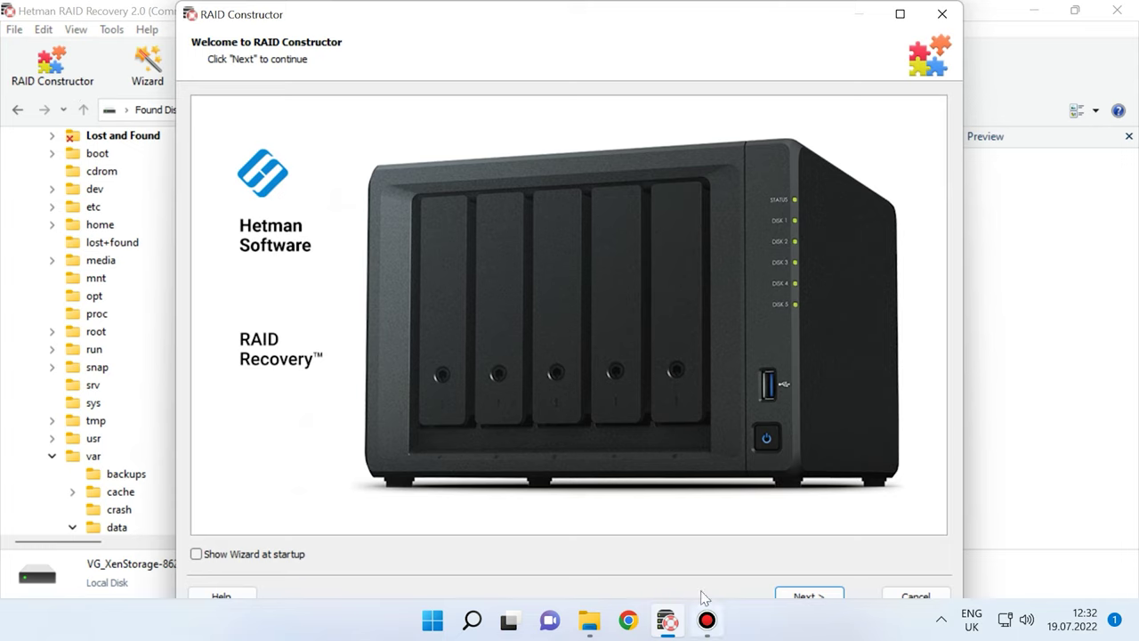
left_click(808, 597)
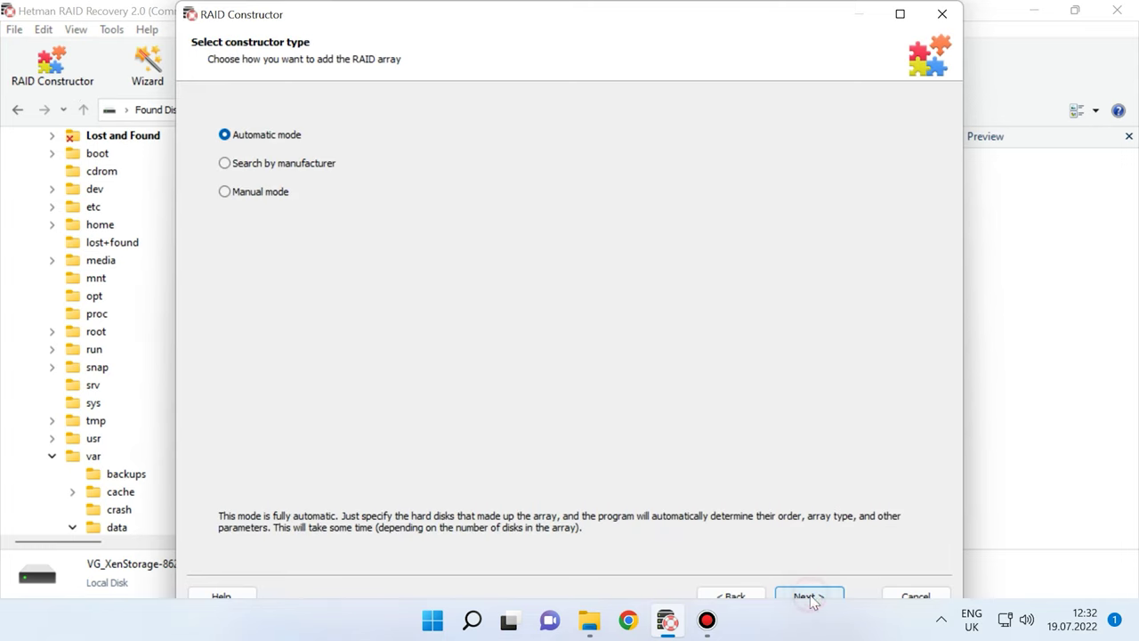
left_click(235, 193)
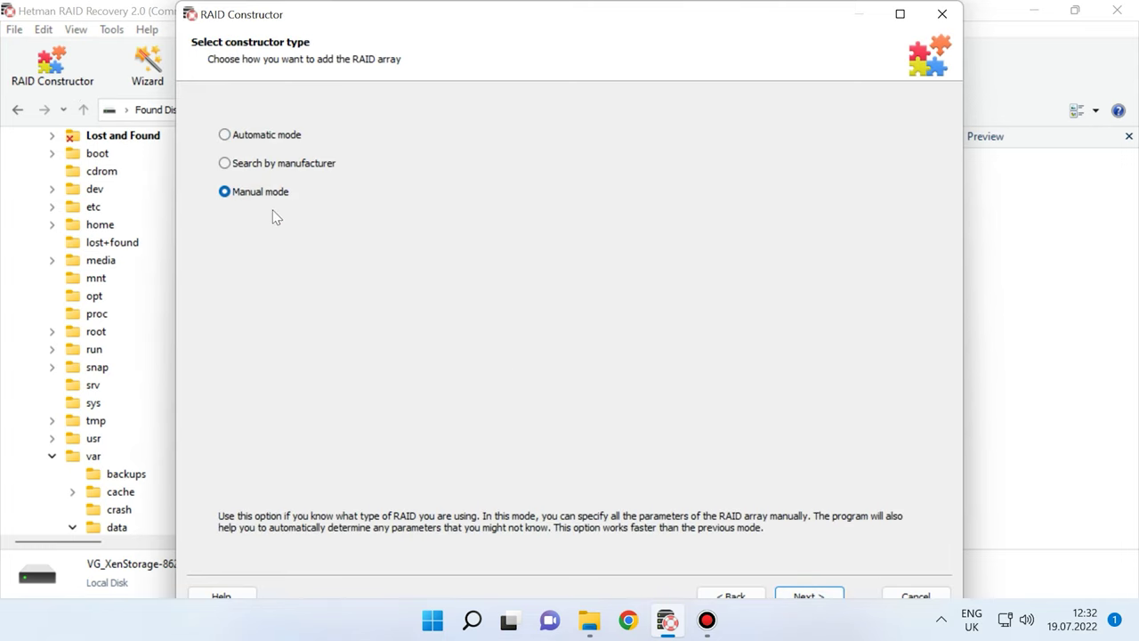
left_click(816, 594)
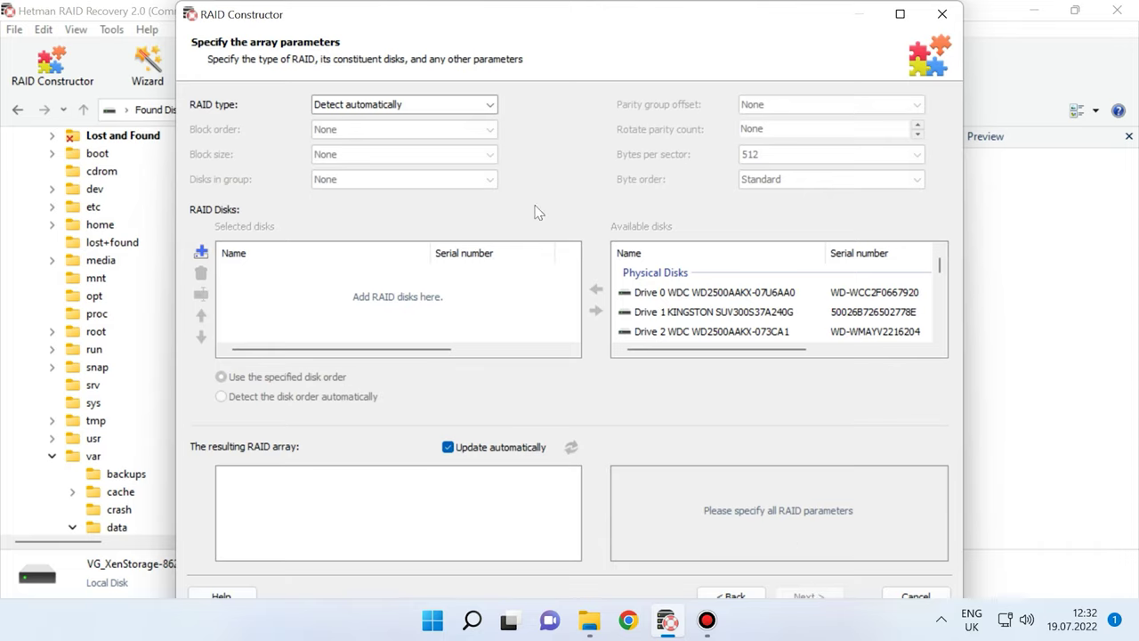
Set the RAID type to RAID 1 (Mirror) and add Drive 0 and Drive 1.
left_click(476, 105)
left_click(423, 149)
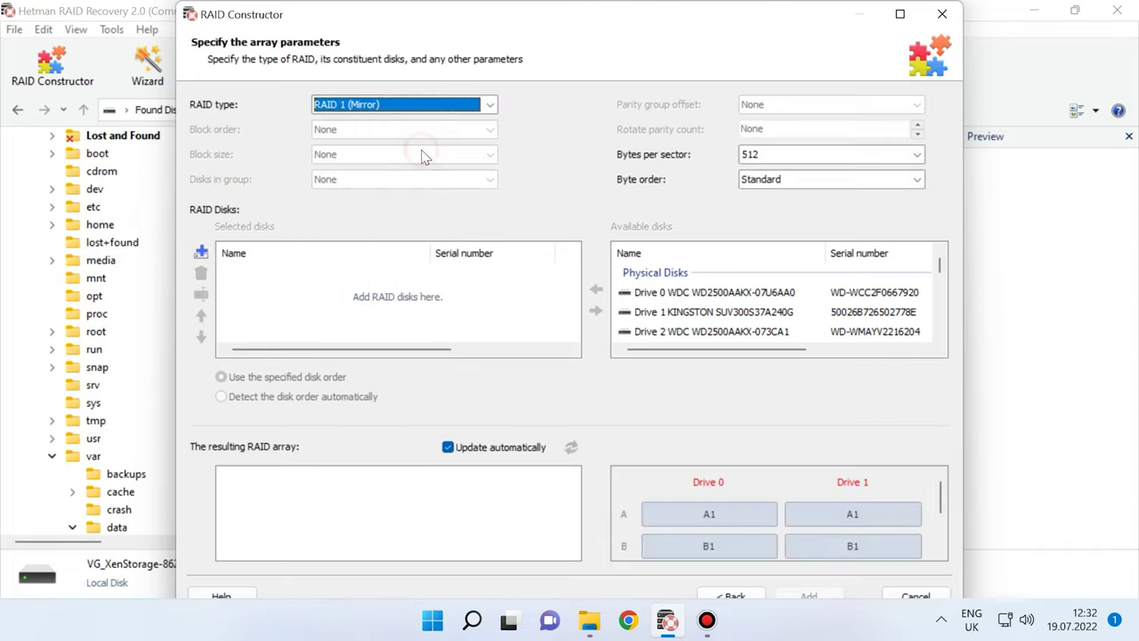
left_click(711, 294)
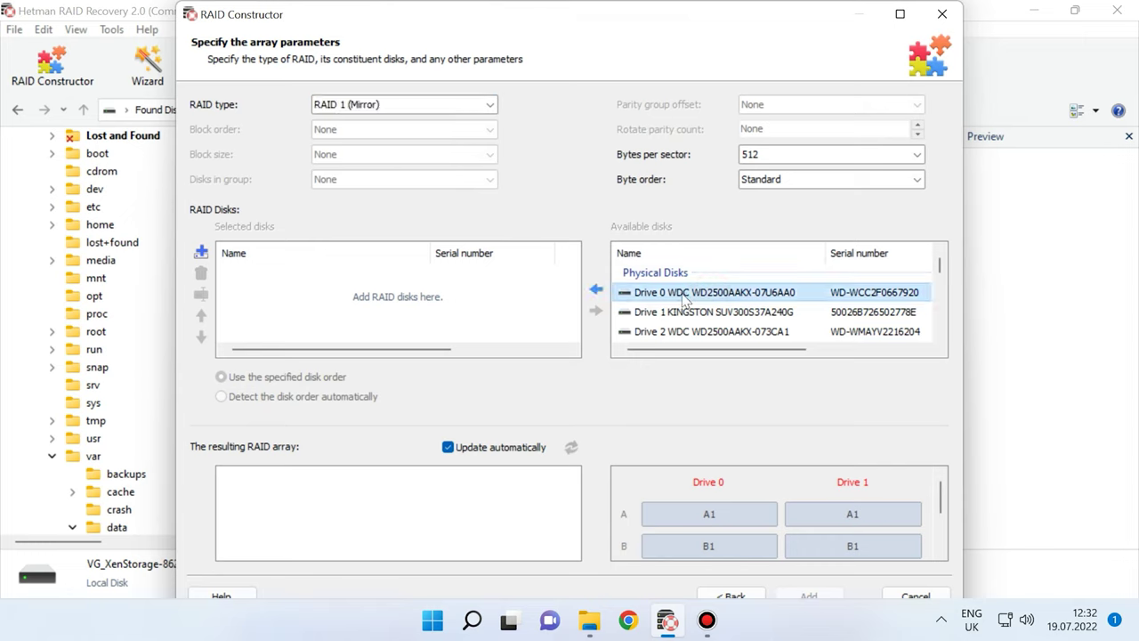
left_click(599, 290)
left_click(597, 289)
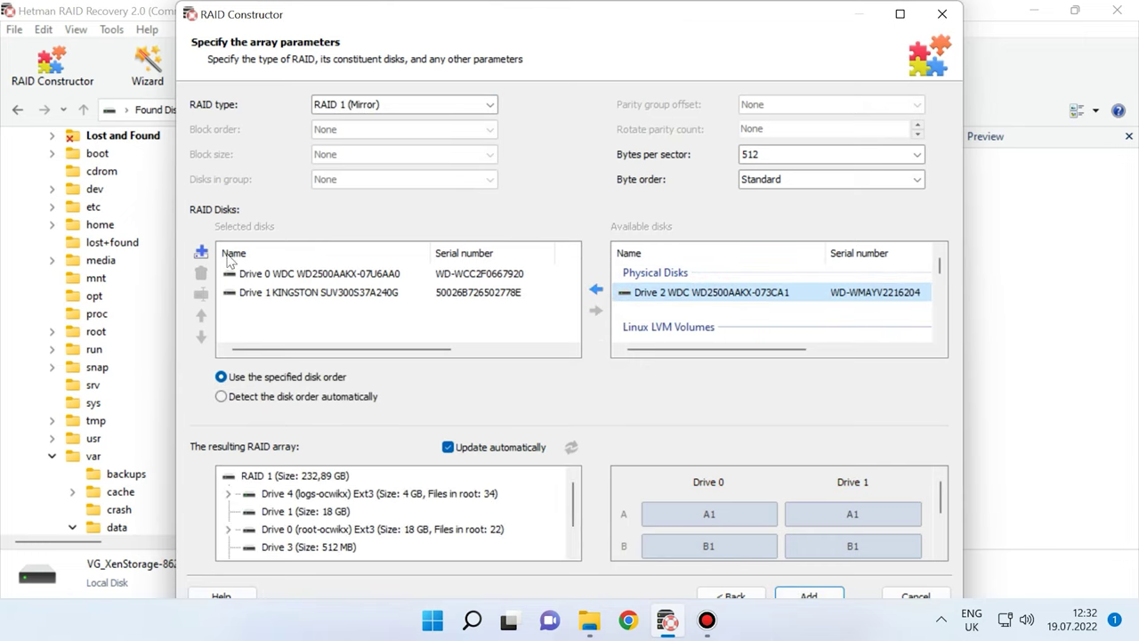
left_click(202, 254)
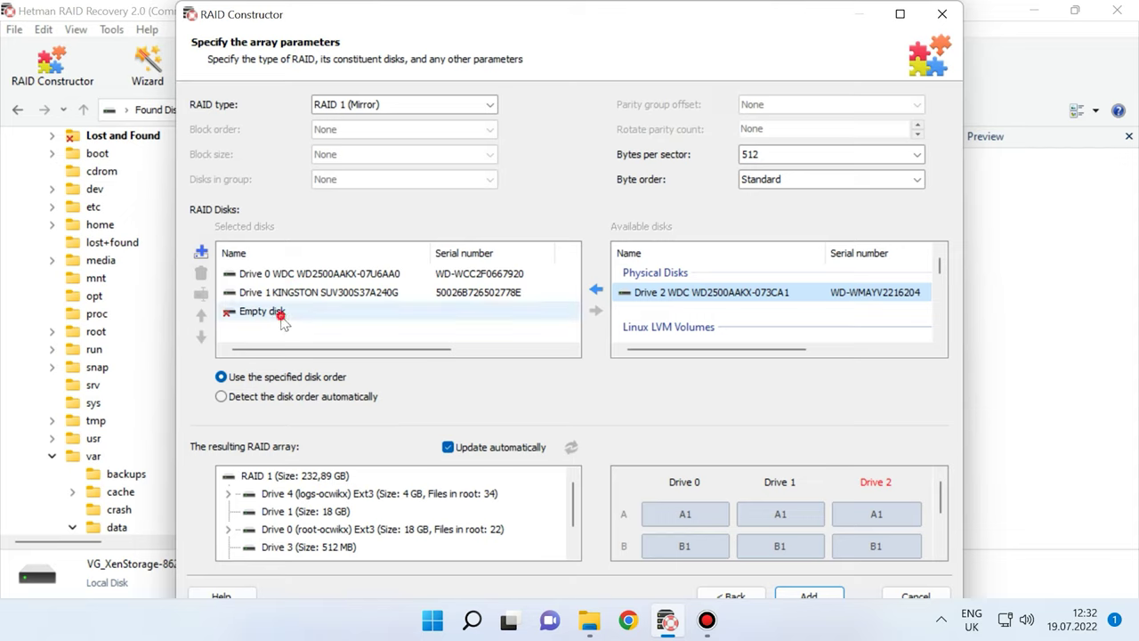
left_click(201, 274)
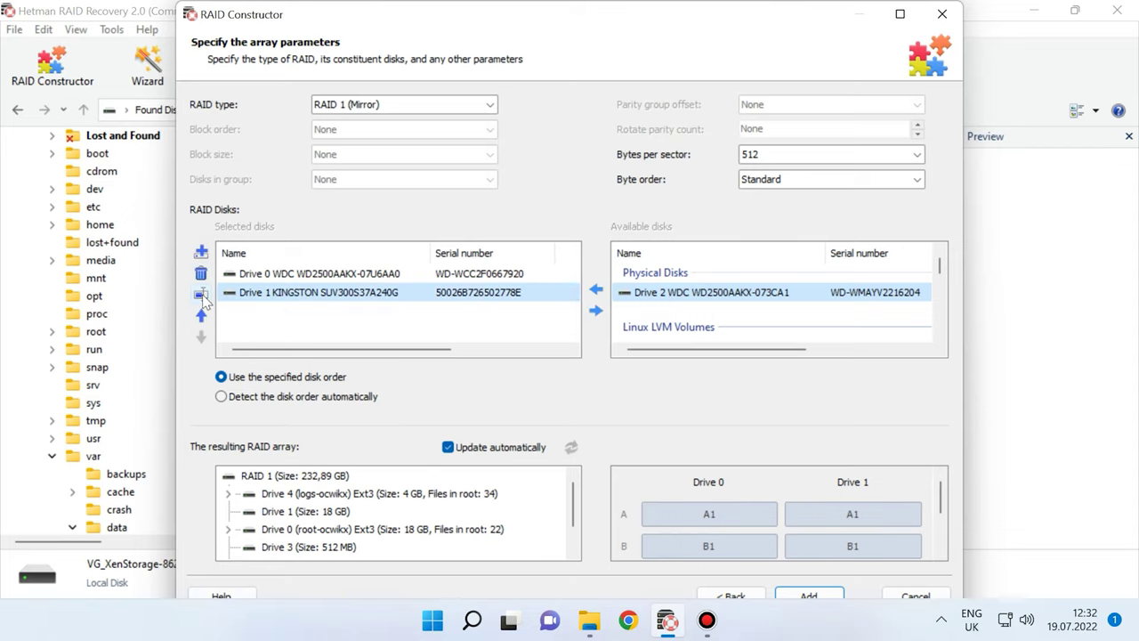
left_click(201, 296)
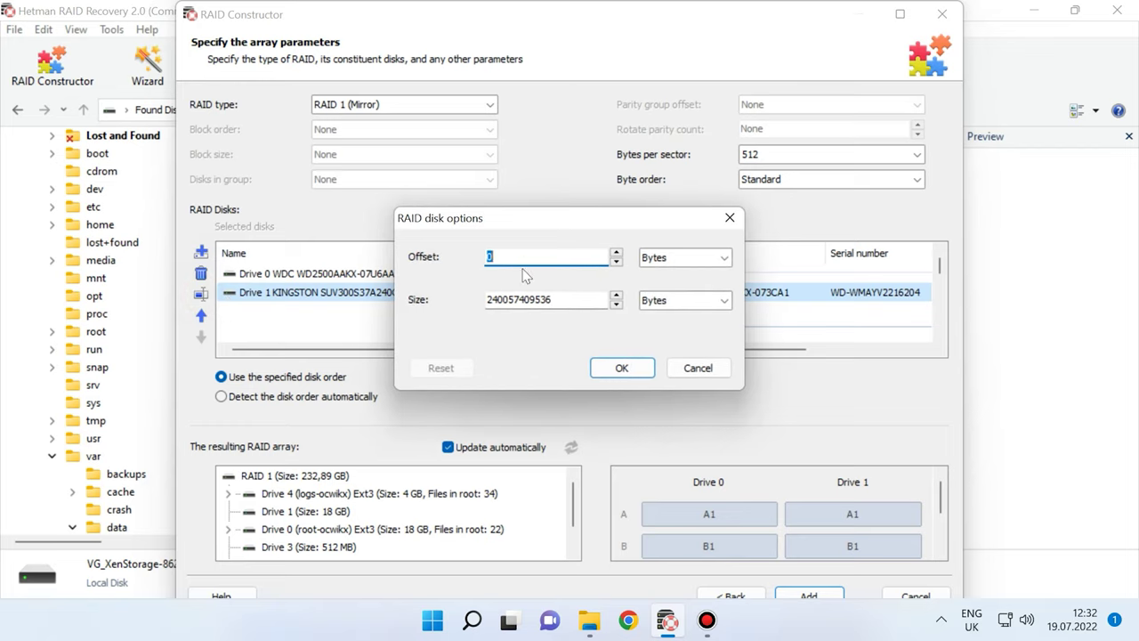
left_click(684, 372)
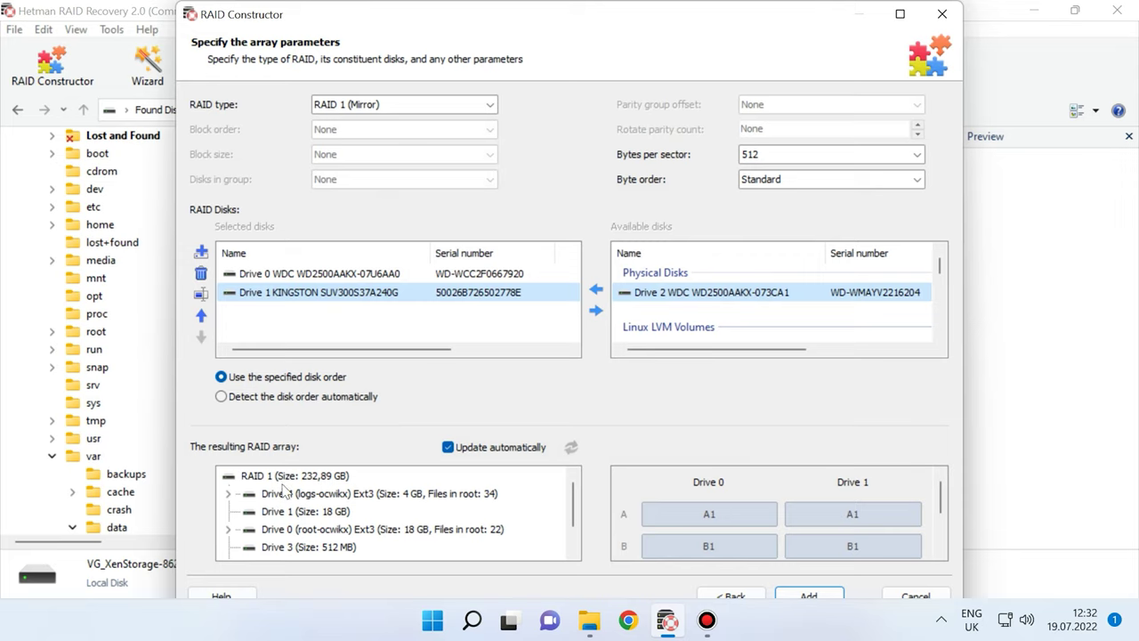
left_click(228, 493)
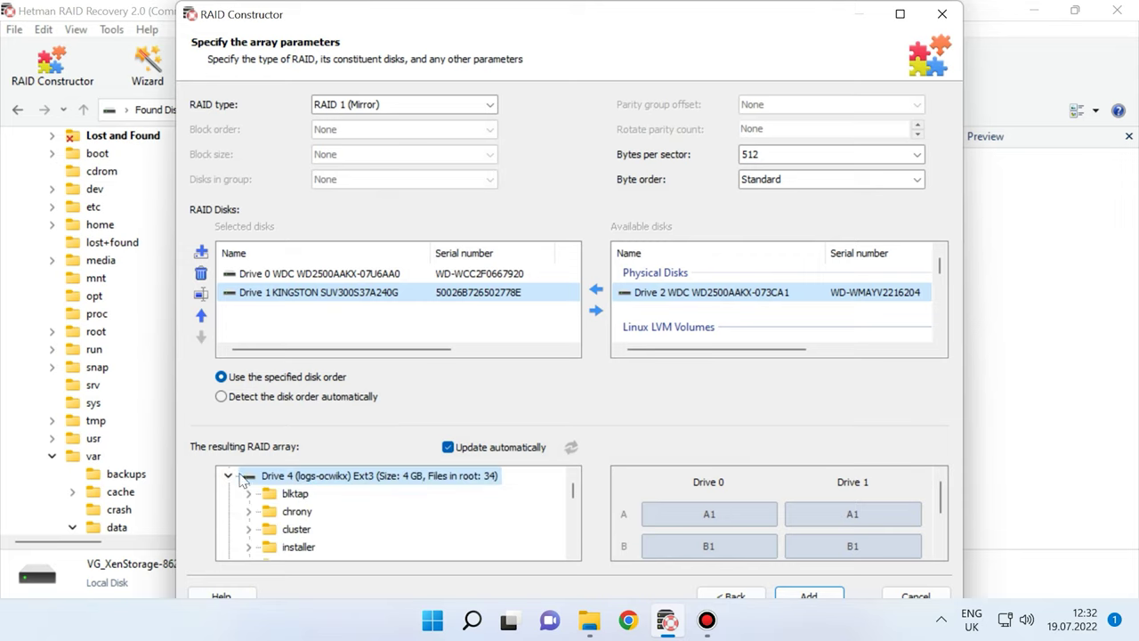
left_click(228, 475)
left_click(228, 511)
scroll(333, 526, "down", 3)
scroll(333, 525, "up", 4)
left_click(230, 528)
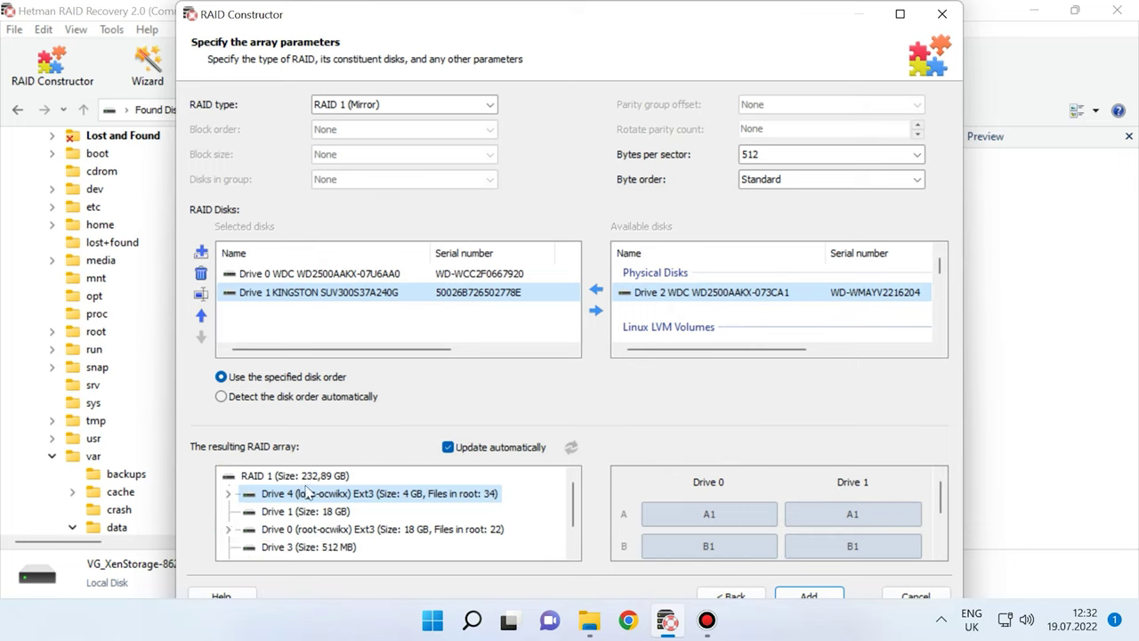
Add the assembled RAID 1 mirror to the program as the 232 GB RAID Array 0.
left_click(811, 591)
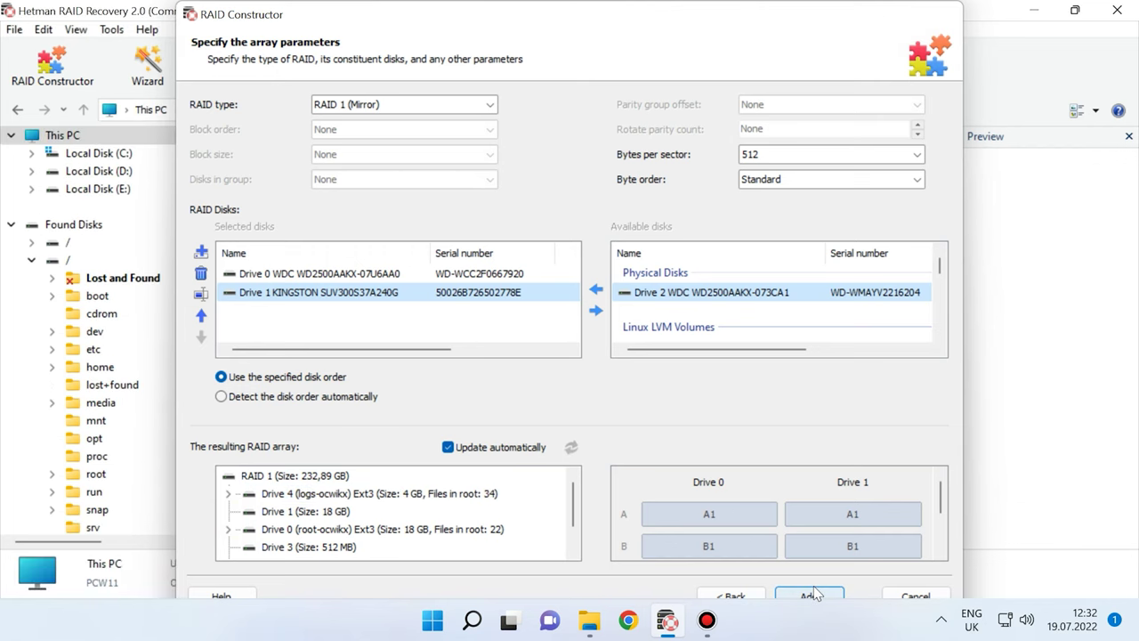